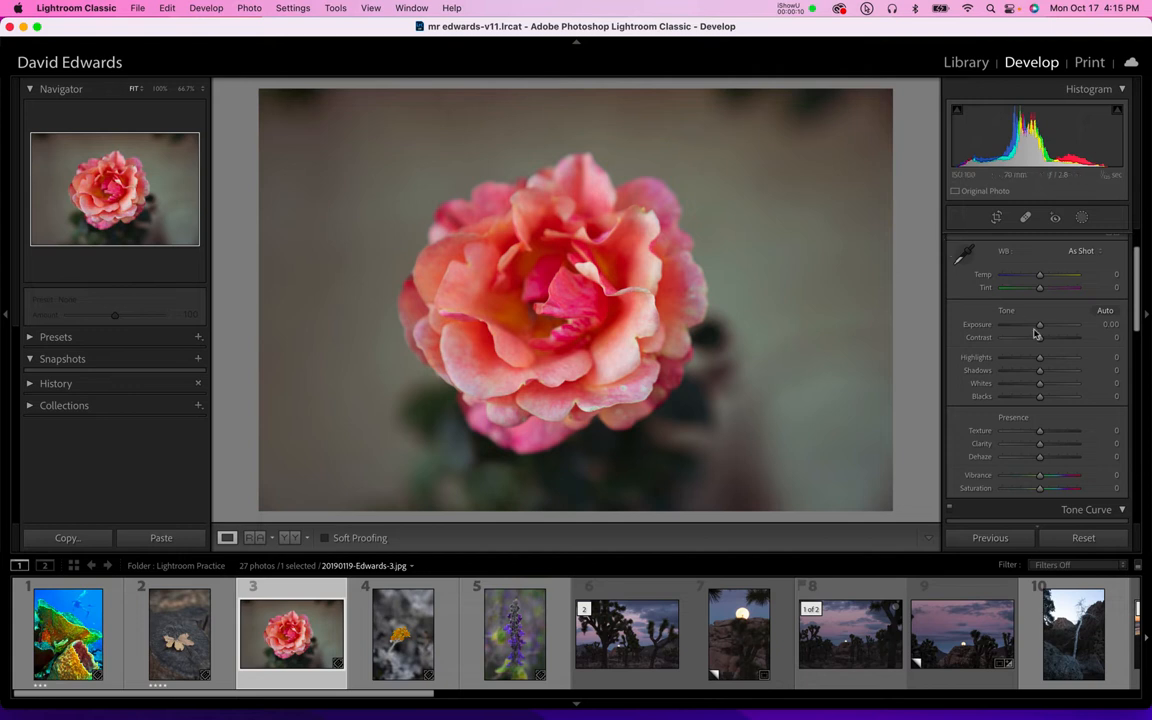
- Convert the rose photo to the Black & White treatment
scroll(1037, 333, "up", 2)
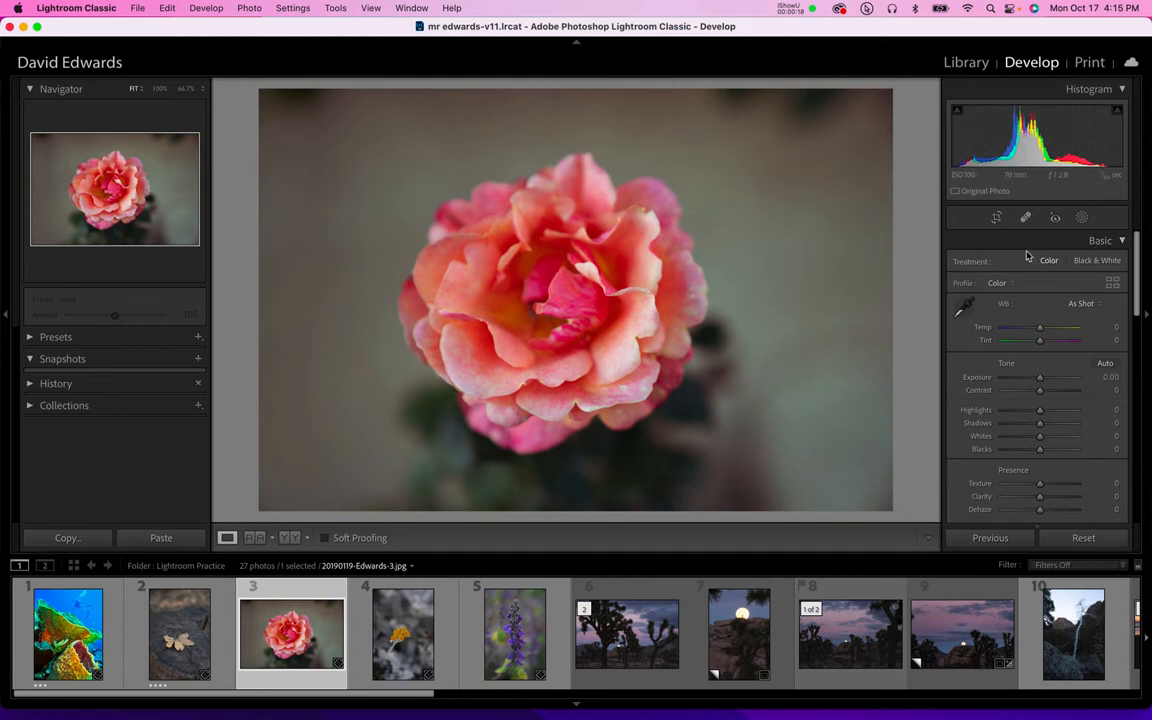
left_click(1092, 262)
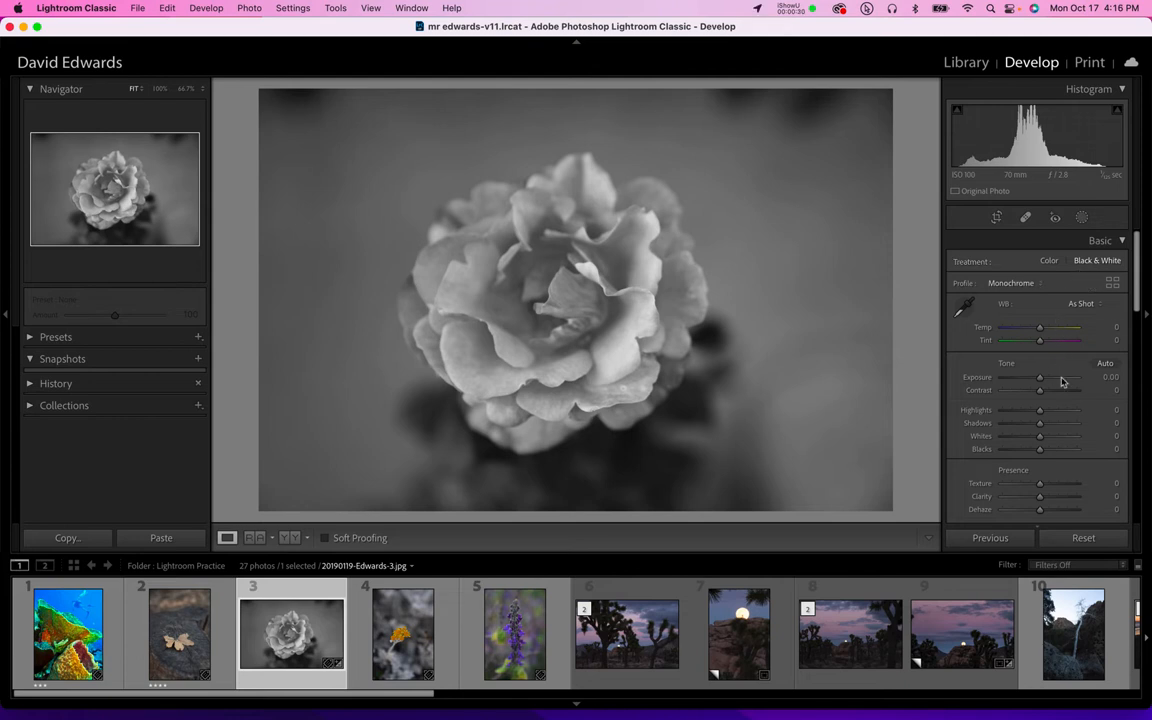
- Set the rose photo's Contrast to +75 and Exposure to +0.35
scroll(1060, 383, "down", 1)
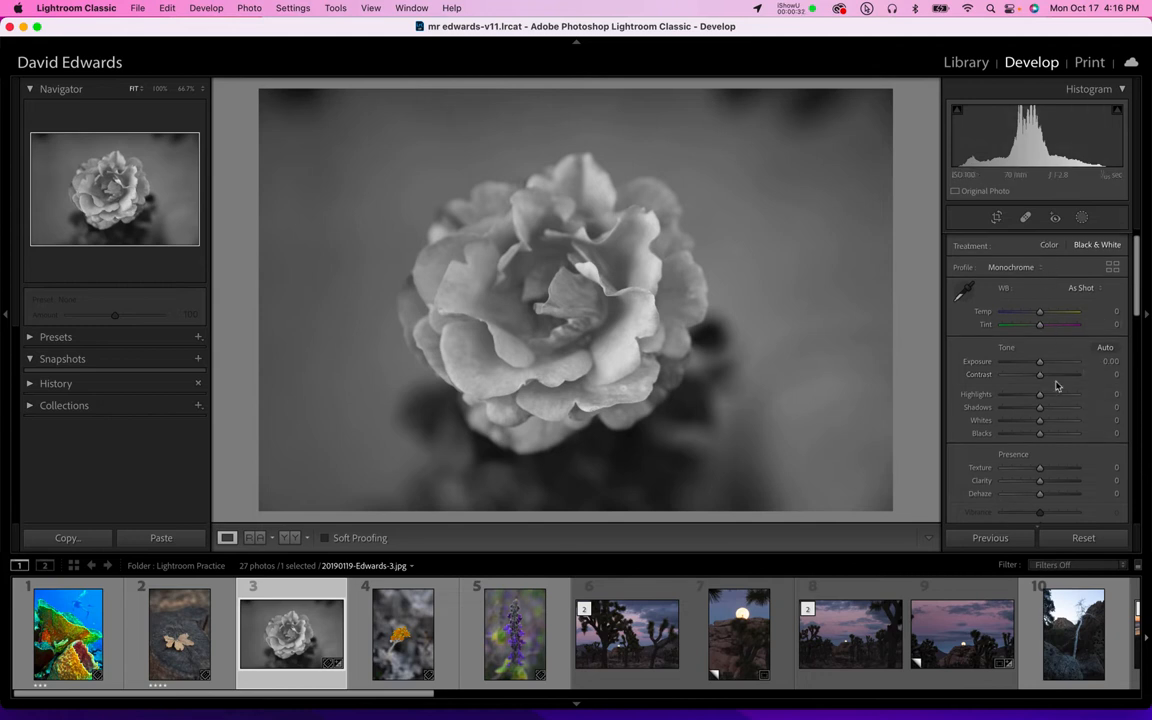
scroll(1060, 390, "down", 2)
scroll(1060, 390, "up", 2)
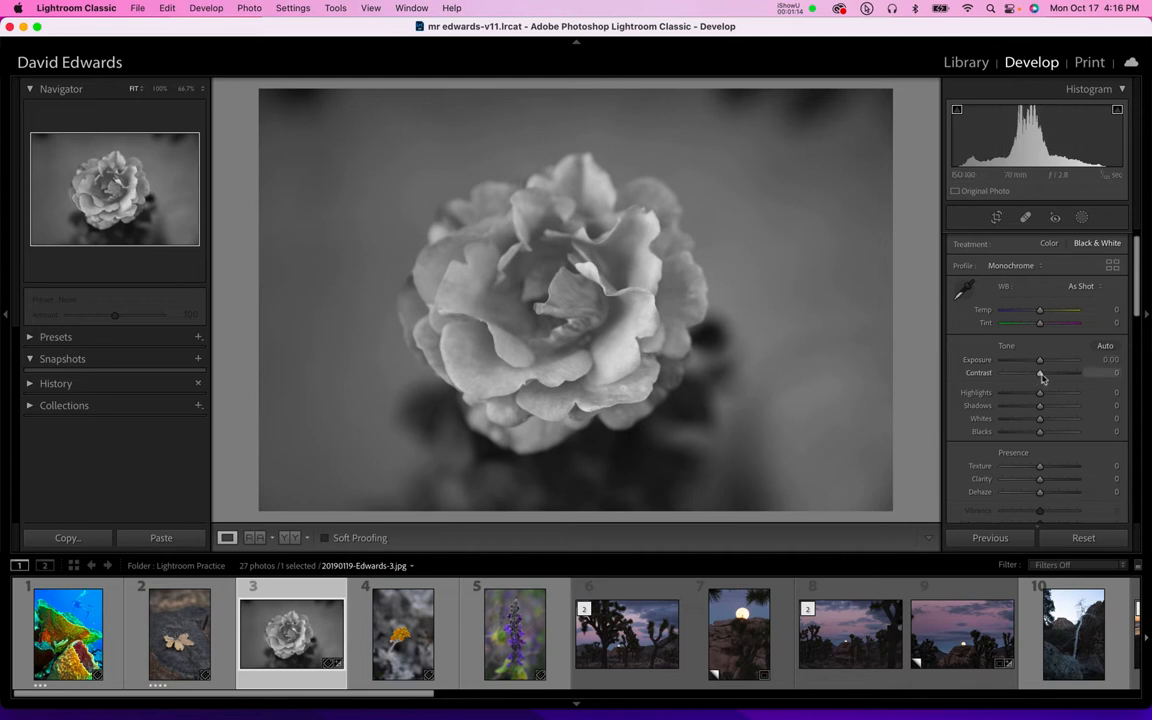
left_click_drag(1040, 377, 1068, 376)
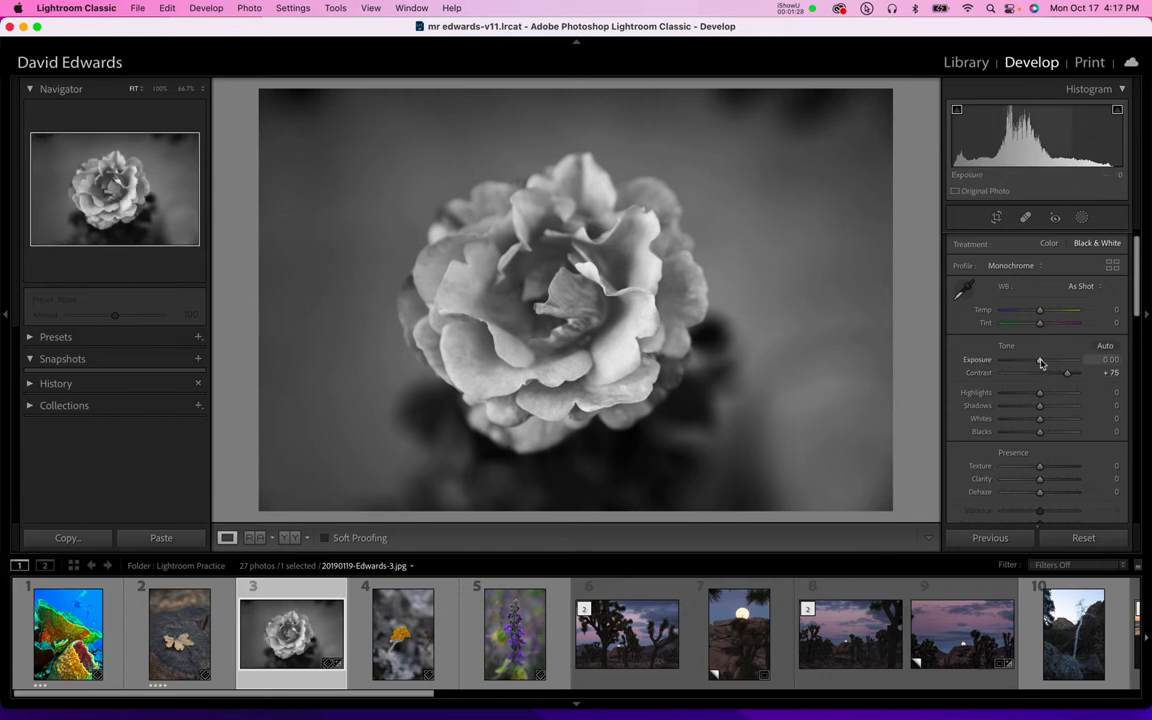
left_click_drag(1040, 362, 1043, 363)
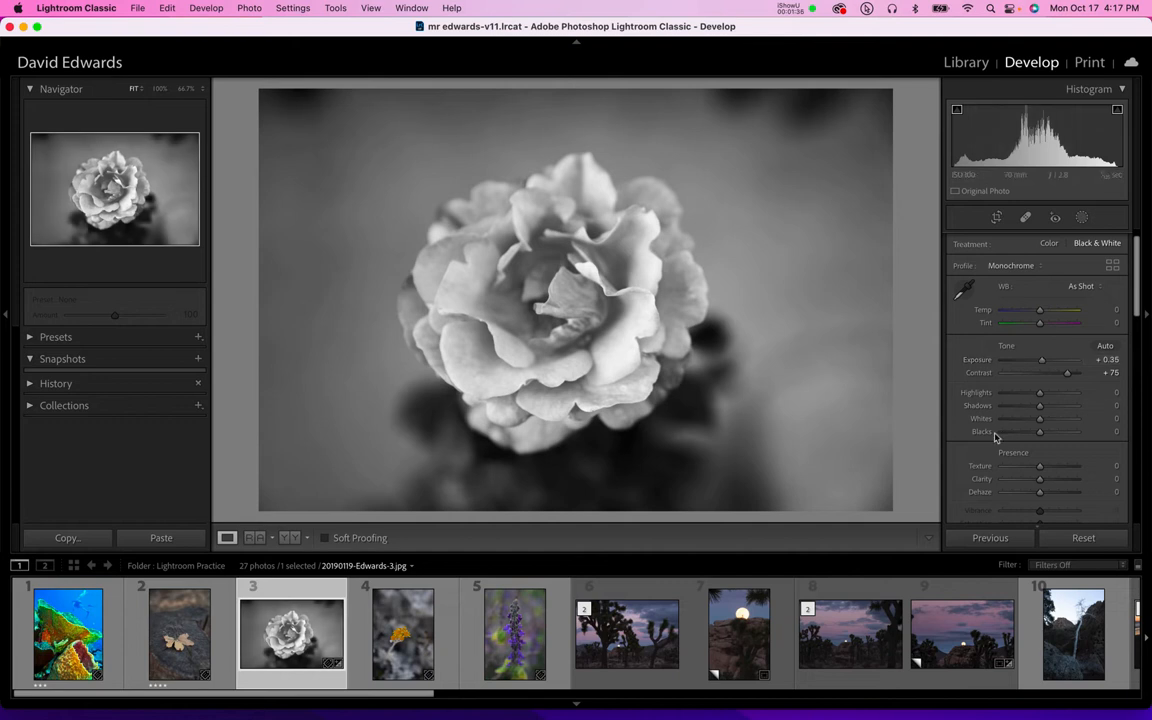
- Set the rose photo's Texture to +35 and Clarity to +17
scroll(1040, 470, "down", 3)
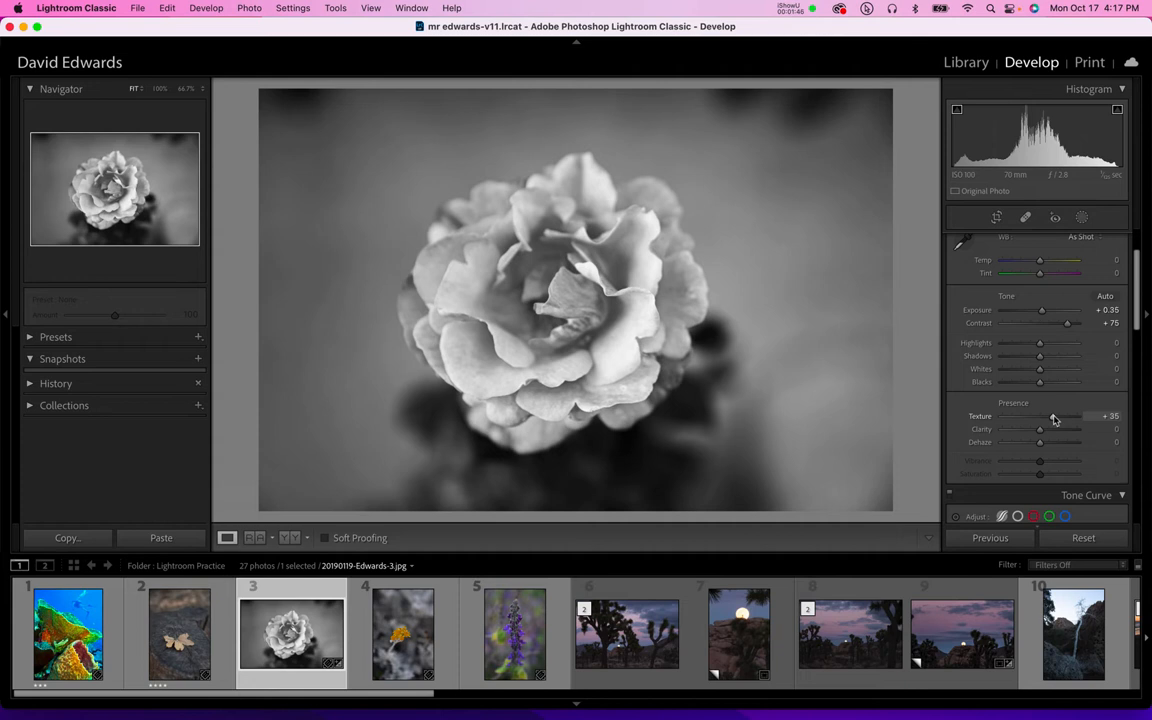
left_click_drag(1041, 432, 1045, 432)
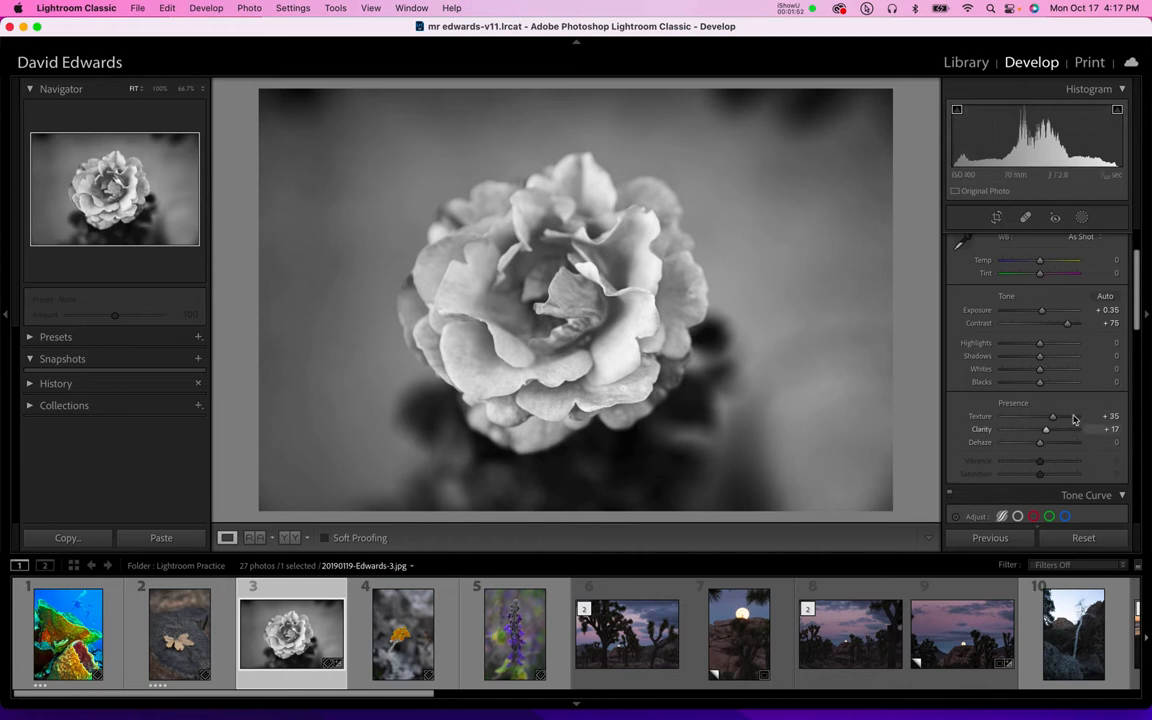
- In the rose's Black & White Mix, set Red to +11, Orange to -13, Yellow to -17 and Green to -34
scroll(1072, 320, "up", 2)
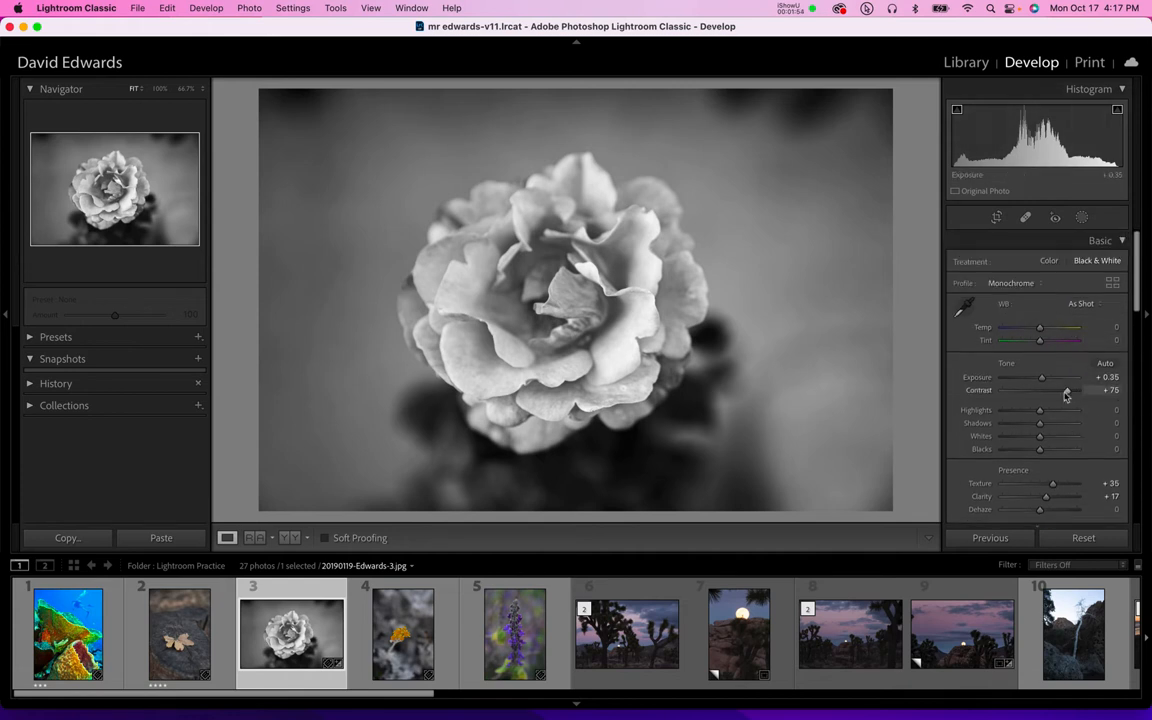
scroll(1068, 397, "down", 2)
scroll(1065, 396, "up", 2)
scroll(1065, 396, "down", 3)
scroll(1065, 396, "down", 10)
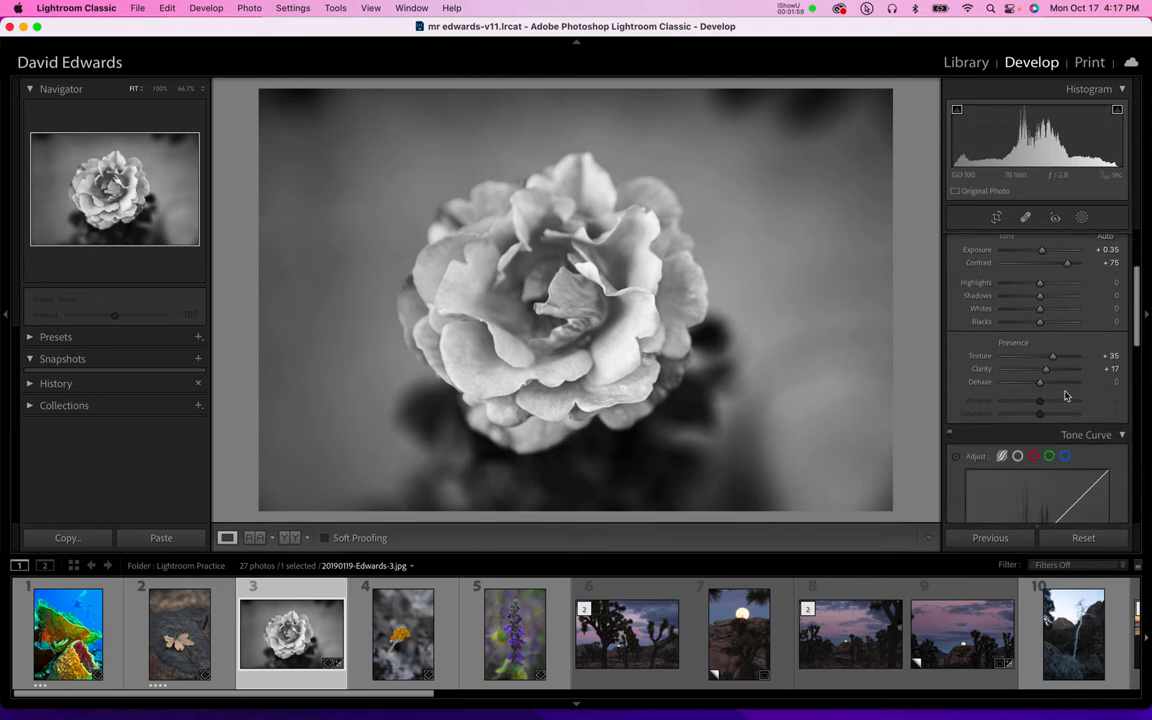
scroll(1065, 396, "down", 4)
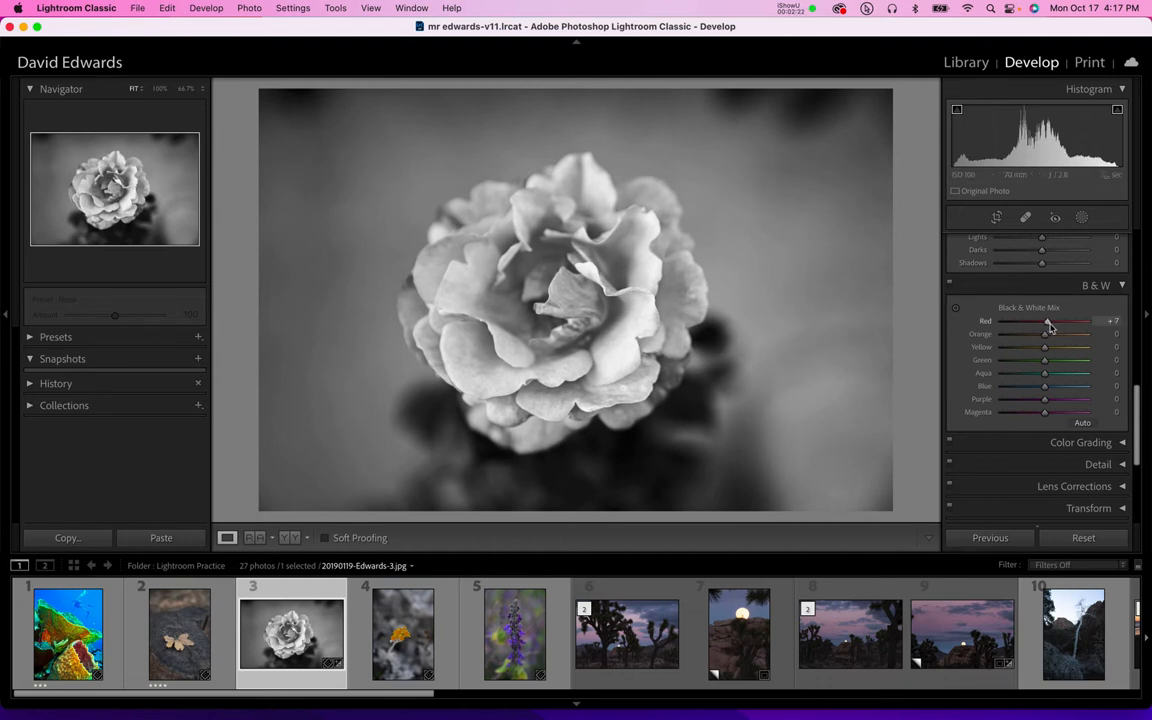
mouse_move(1049, 327)
left_mouse_down()
mouse_move(1097, 328)
mouse_move(1005, 330)
mouse_move(1054, 330)
left_mouse_up()
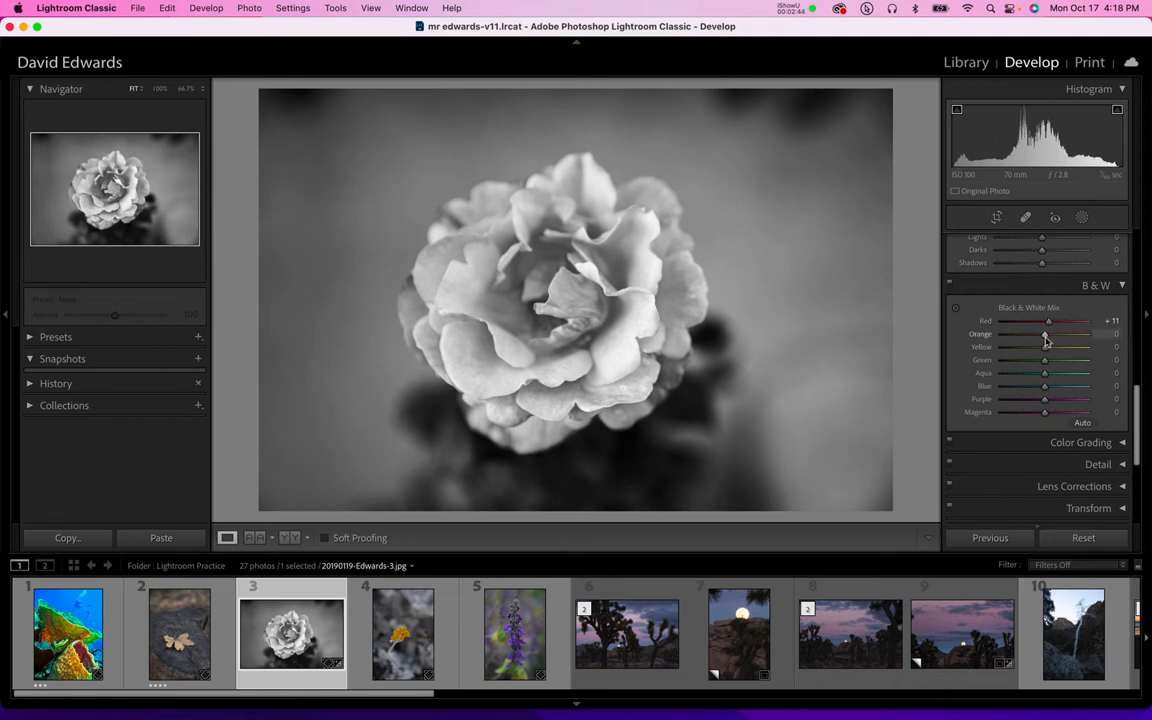
mouse_move(1045, 340)
left_mouse_down()
mouse_move(1073, 339)
mouse_move(1039, 340)
left_mouse_up()
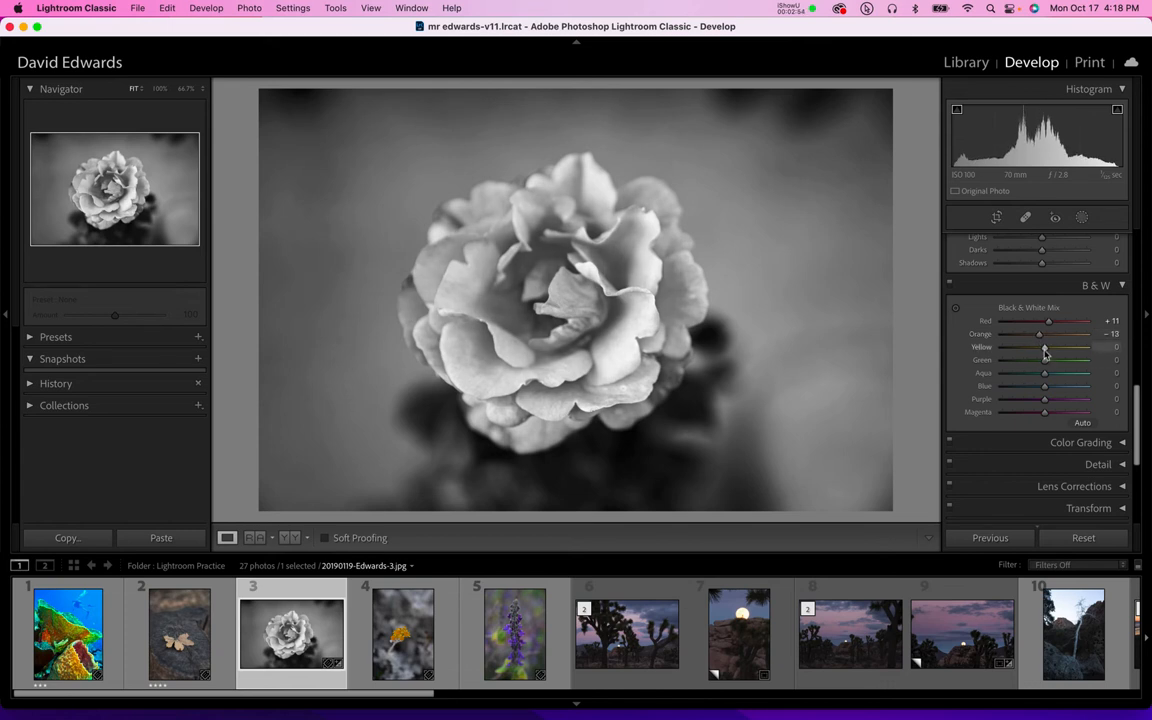
mouse_move(1045, 350)
left_mouse_down()
mouse_move(1087, 349)
mouse_move(998, 347)
mouse_move(1038, 350)
left_mouse_up()
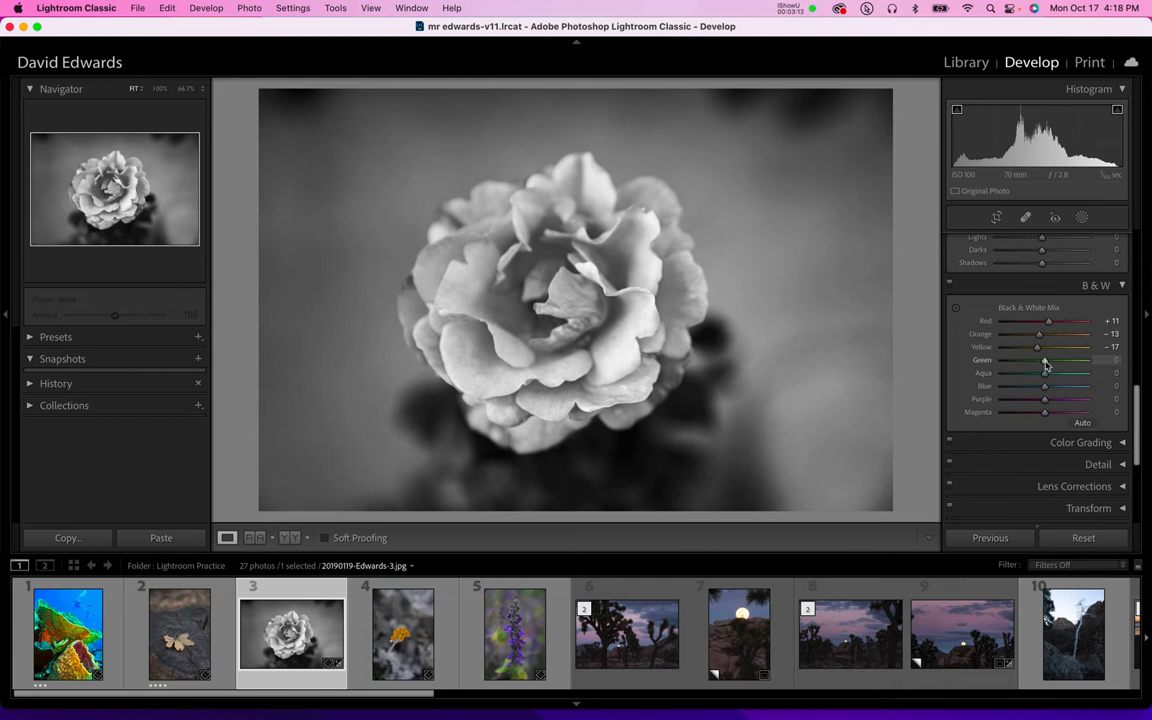
mouse_move(1045, 366)
left_mouse_down()
mouse_move(1018, 364)
mouse_move(1068, 364)
mouse_move(1030, 369)
left_mouse_up()
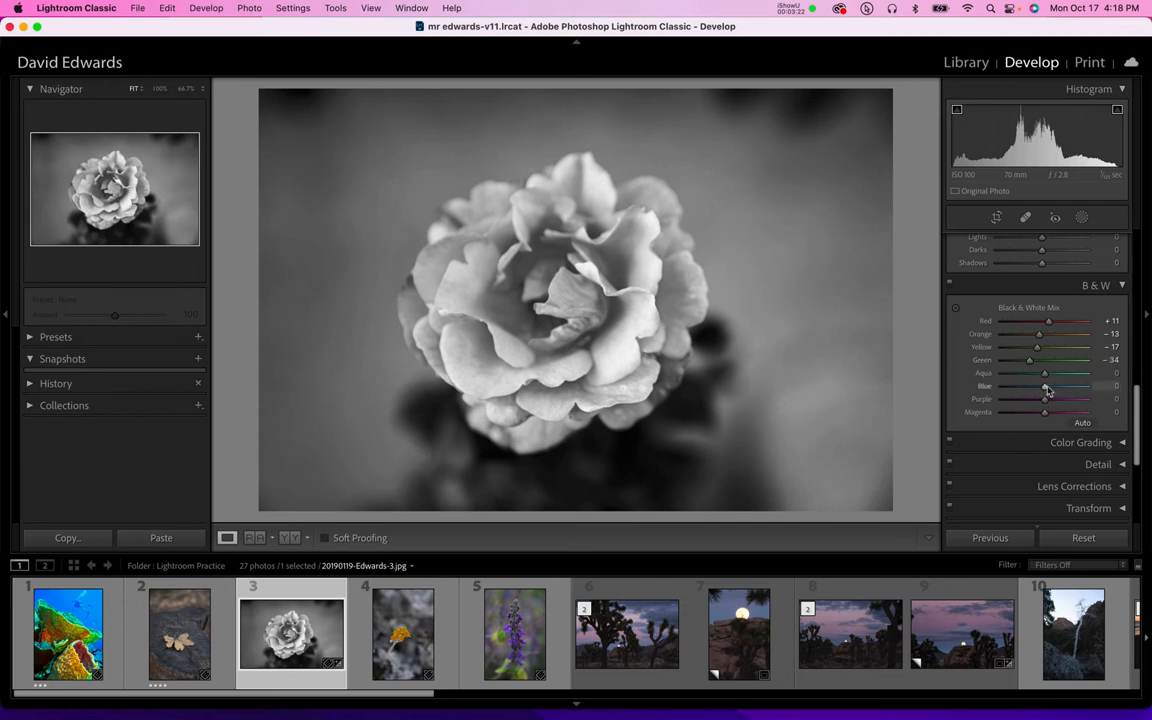
- Try shifting the Aqua, Blue and Purple levels in the rose's Black & White Mix
mouse_move(1046, 375)
left_mouse_down()
mouse_move(994, 376)
mouse_move(1044, 386)
left_mouse_up()
mouse_move(1045, 389)
left_mouse_down()
mouse_move(1021, 391)
mouse_move(1093, 388)
mouse_move(1062, 391)
left_mouse_up()
mouse_move(1045, 402)
left_mouse_down()
mouse_move(1075, 403)
mouse_move(1021, 404)
mouse_move(1058, 402)
left_mouse_up()
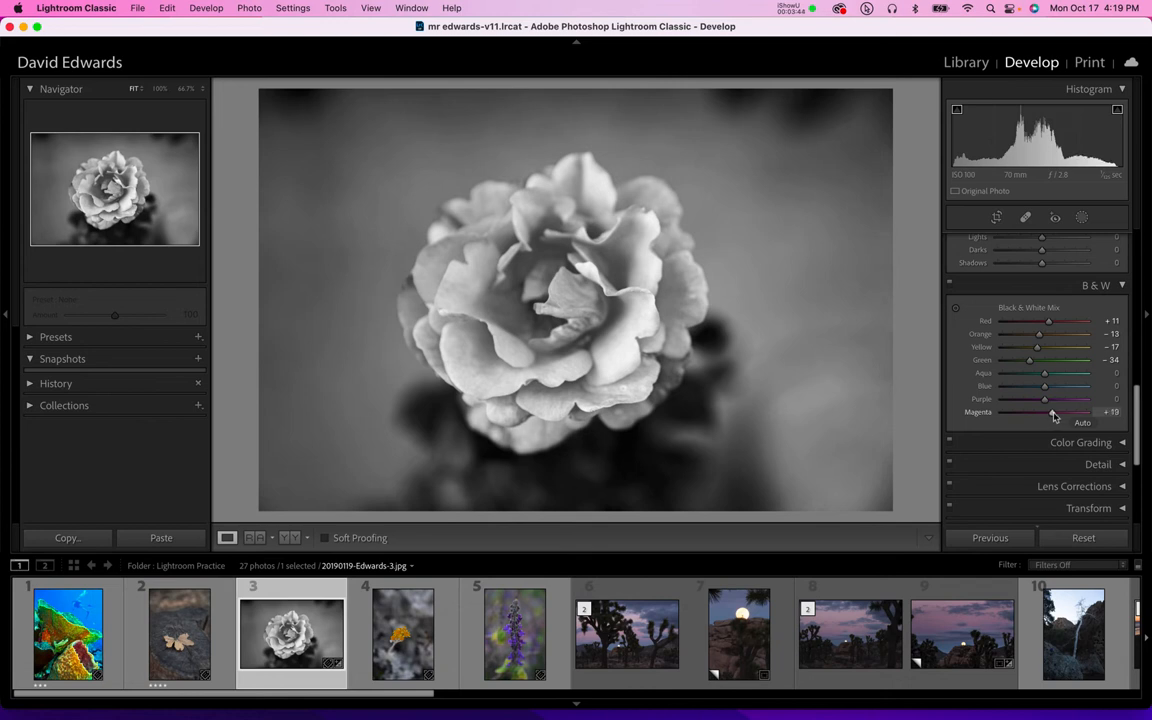
- Set Magenta to +100, Orange to +2 and Red to +21 in the rose's Black & White Mix
left_click_drag(1053, 413, 1104, 422)
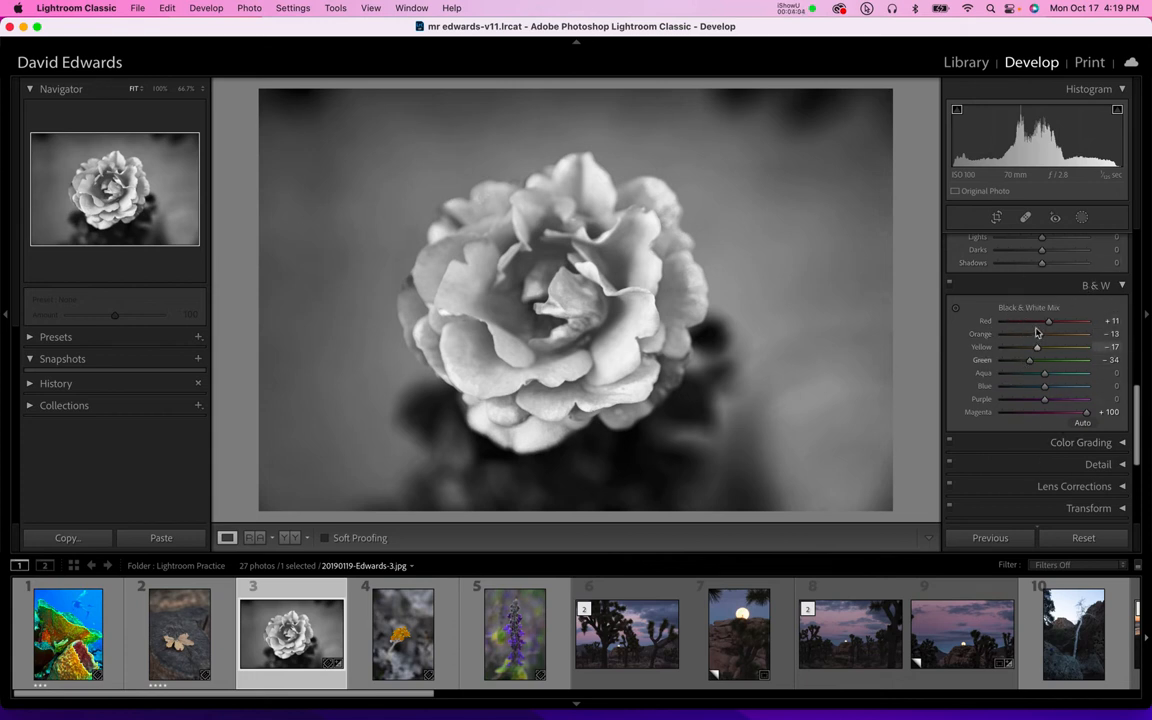
left_click_drag(1040, 338, 1055, 324)
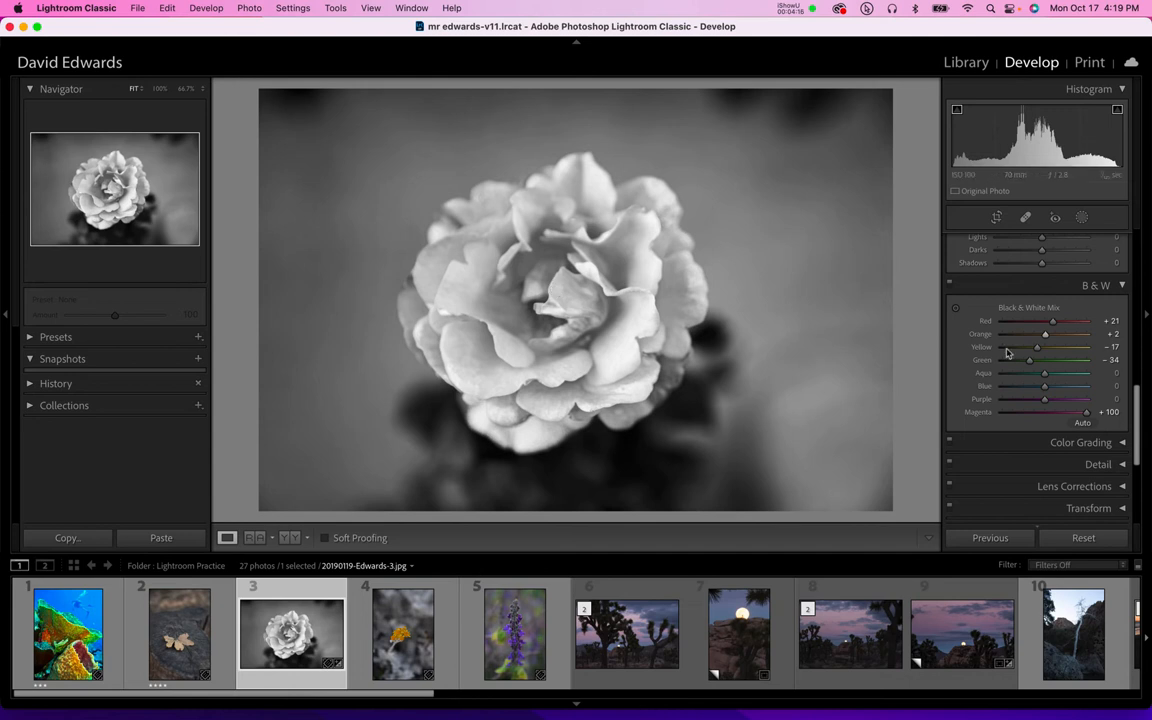
scroll(1020, 335, "up", 2)
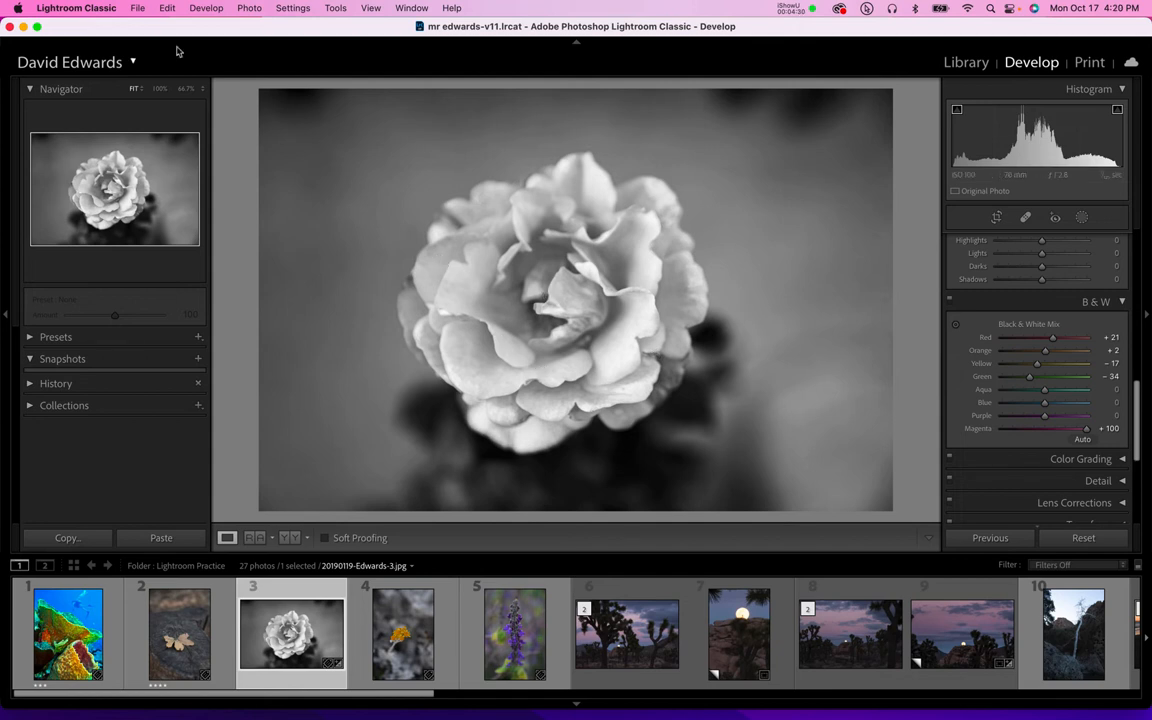
- Export the rose photo to the hard drive, renamed with the photographer's surname followed by "BW" as custom text
left_click(135, 8)
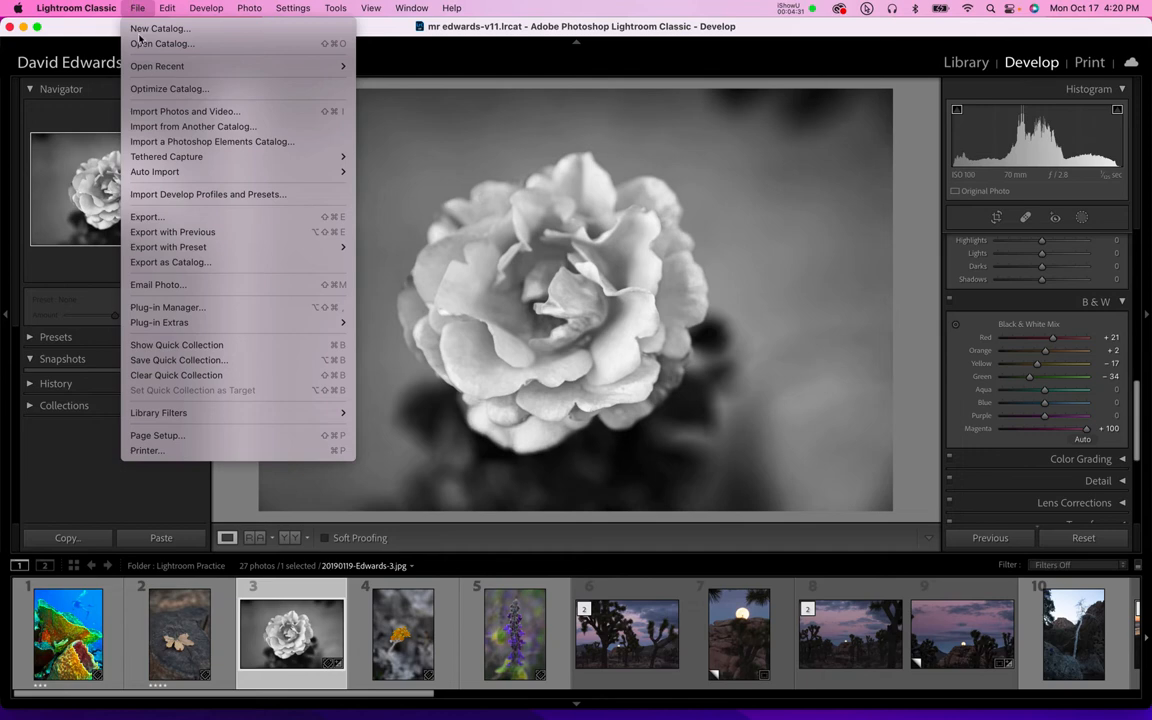
left_click(168, 219)
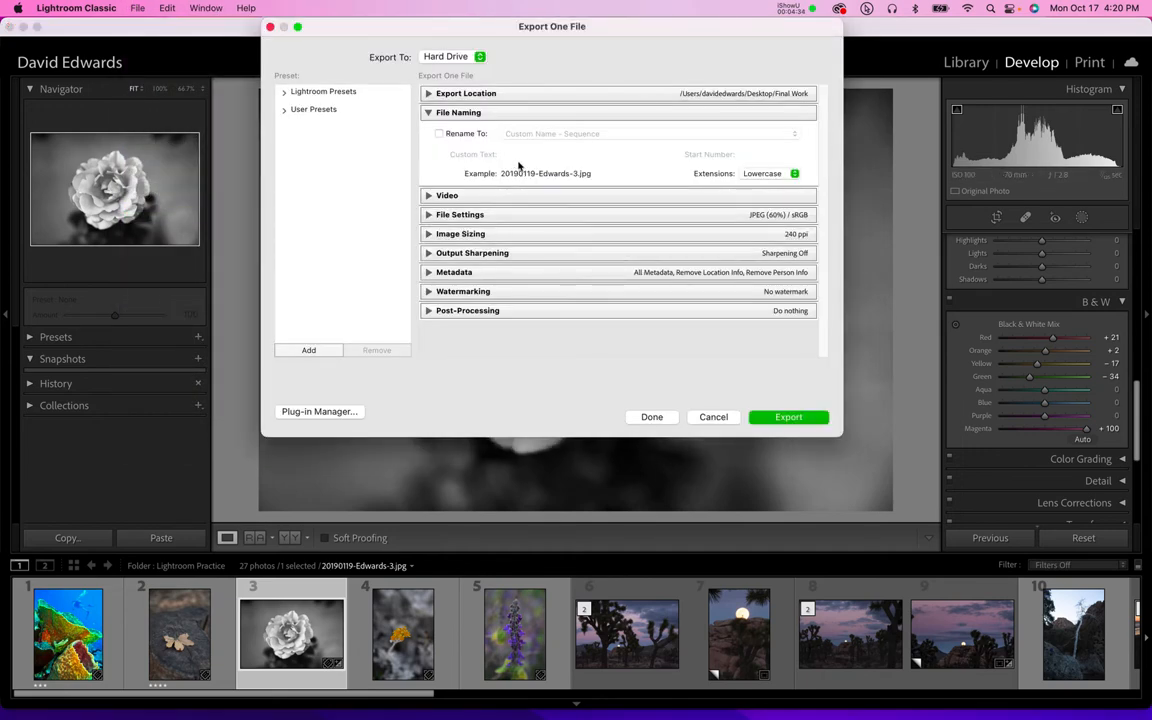
left_click(463, 137)
left_click(552, 155)
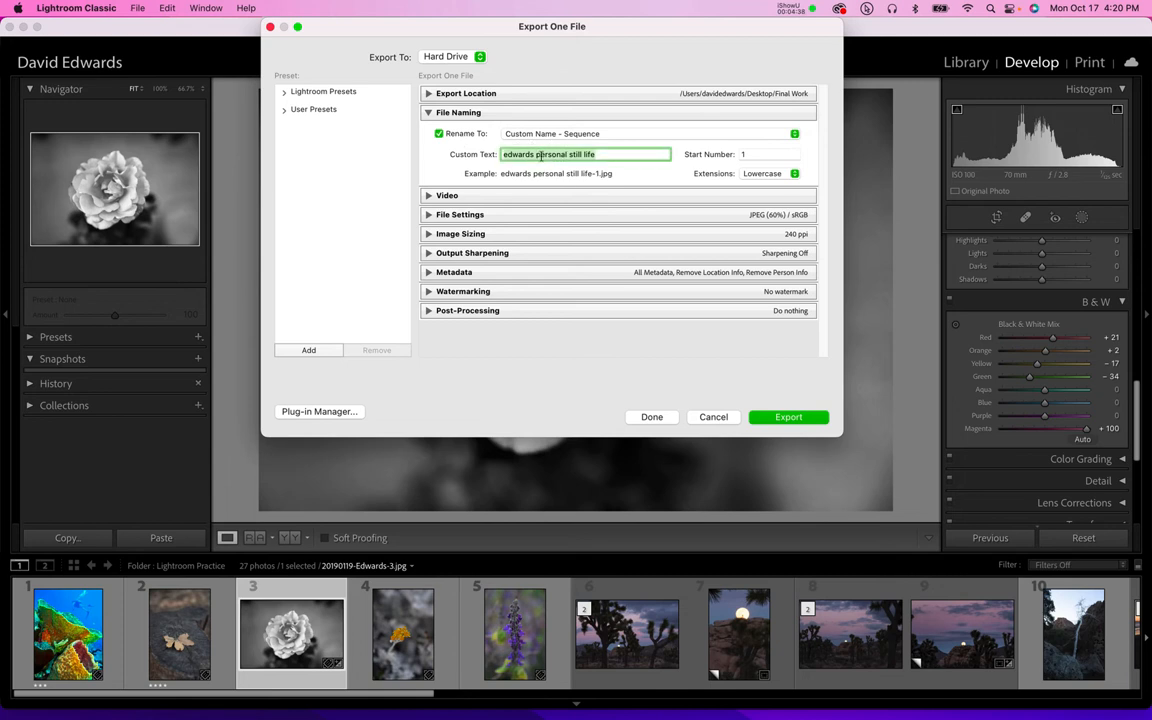
left_click(538, 155)
left_click(627, 155, "shift")
type("BW")
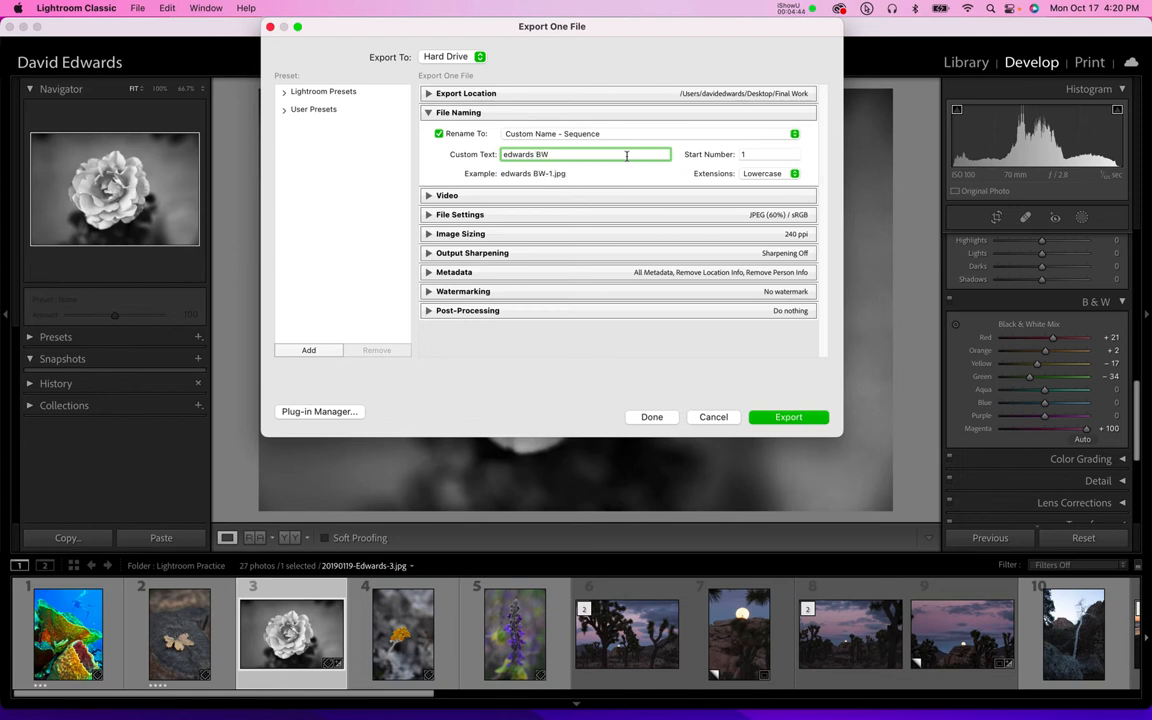
left_click(771, 417)
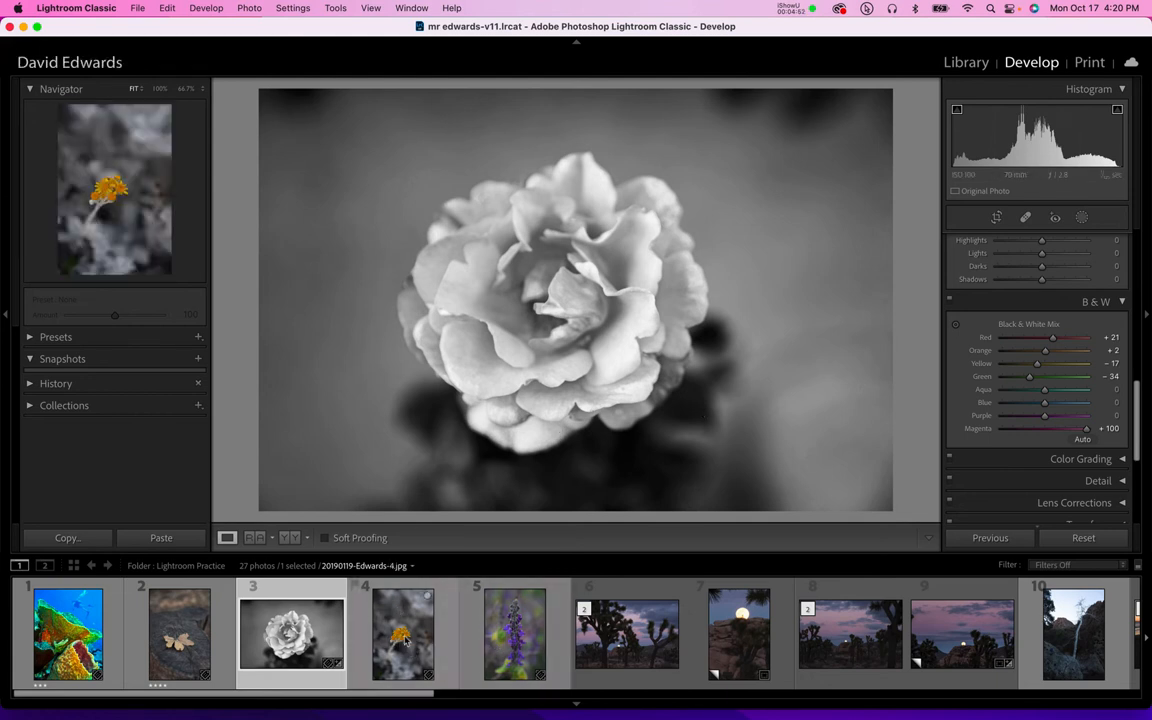
- Open the purple flower photo, 5th in the filmstrip, and convert it to the Black & White treatment
left_click(492, 643)
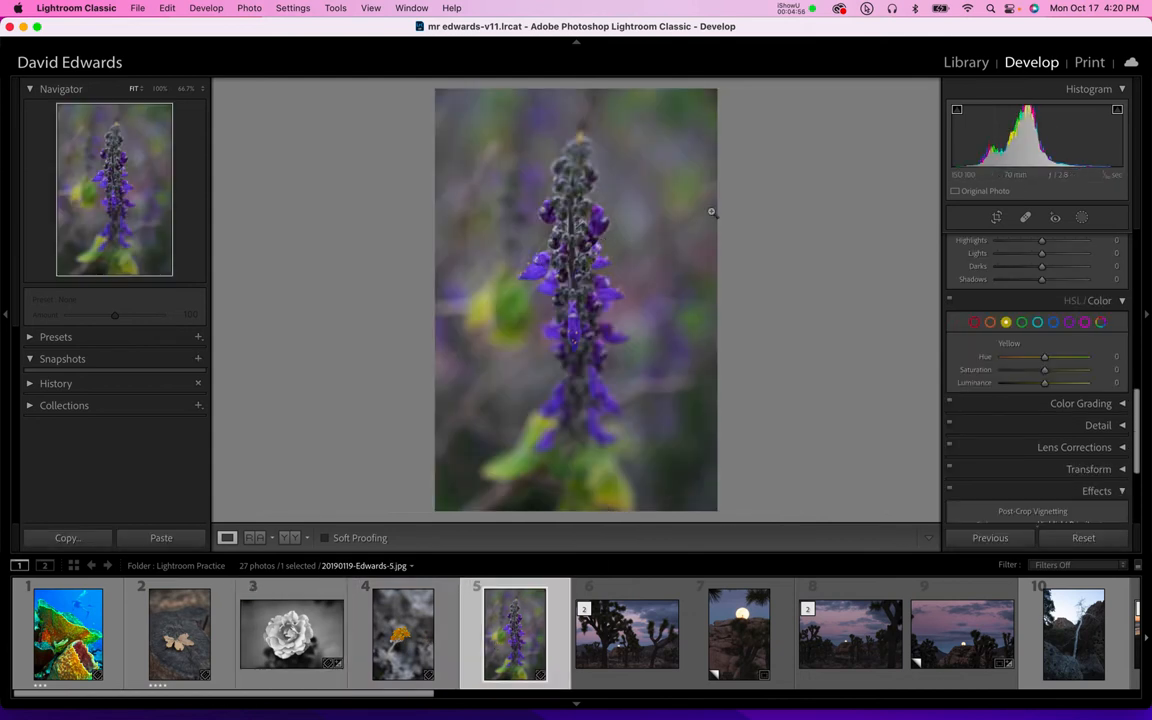
scroll(1094, 405, "up", 3)
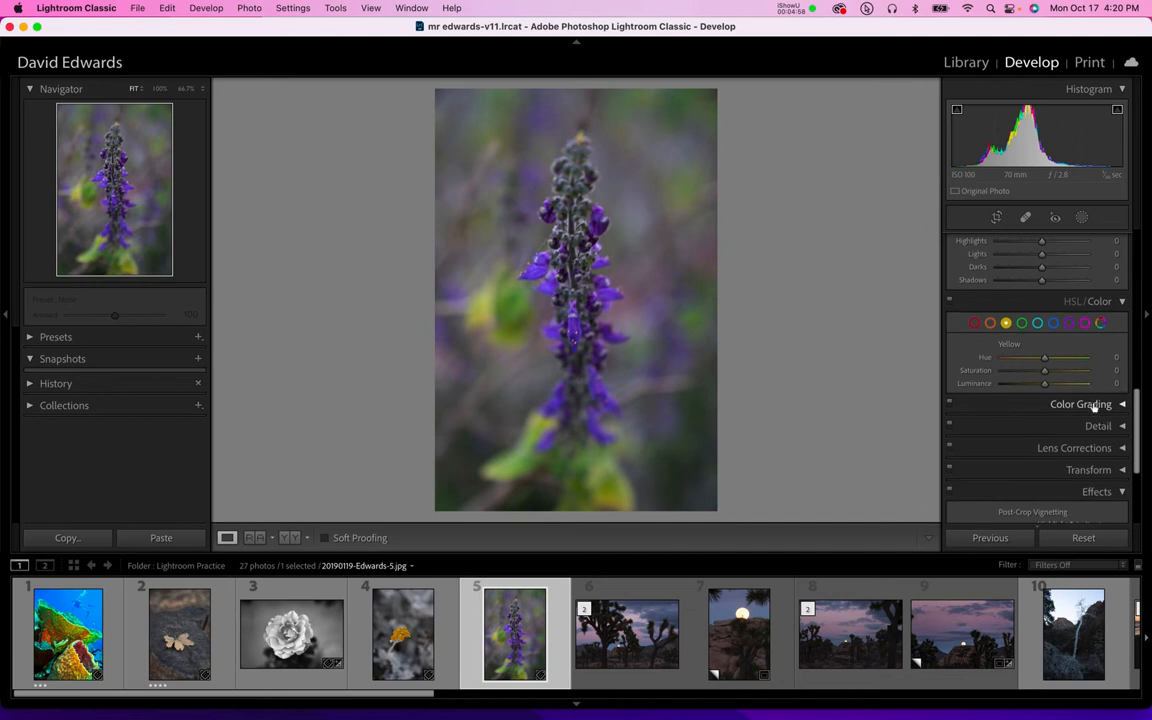
scroll(1094, 405, "up", 10)
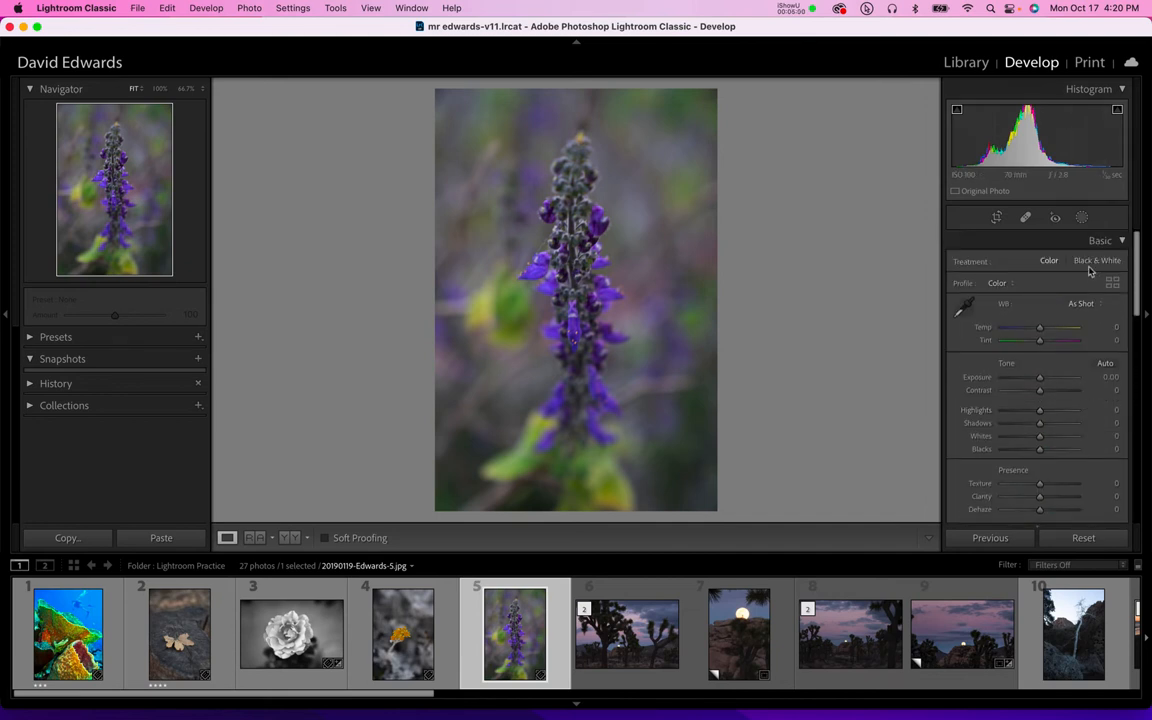
left_click(1090, 261)
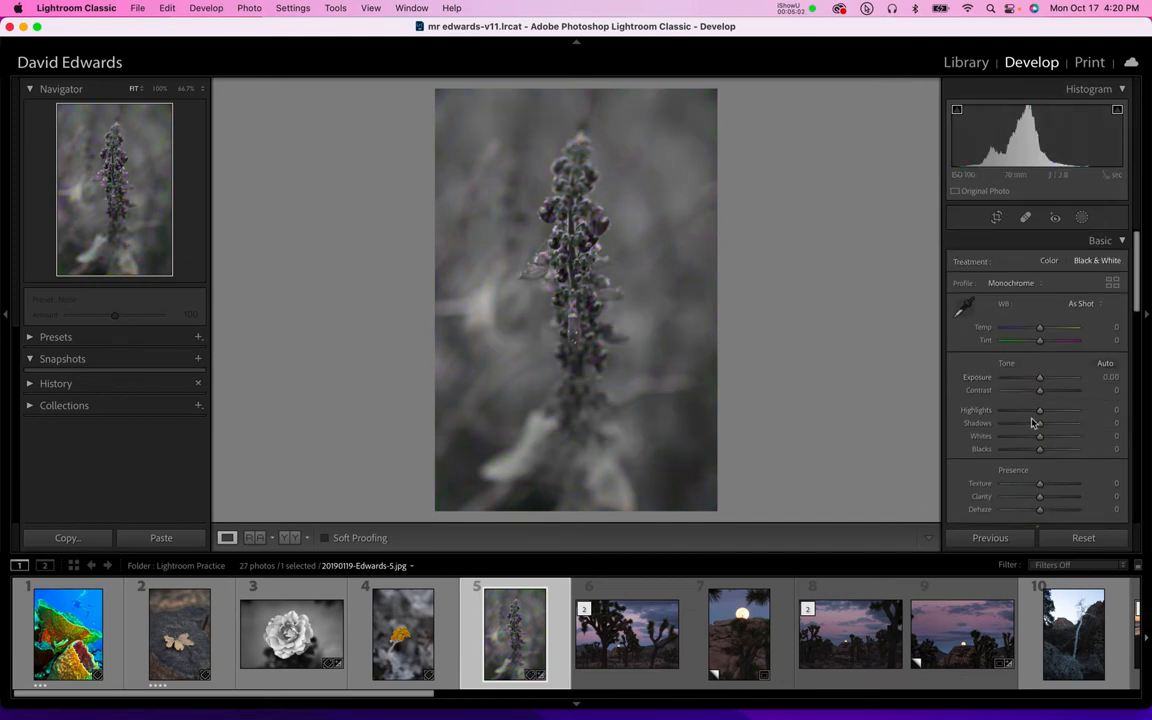
- Try brighter and darker Darks levels on the purple flower's parametric Tone Curve, and set Darks to -31
scroll(1027, 413, "down", 2)
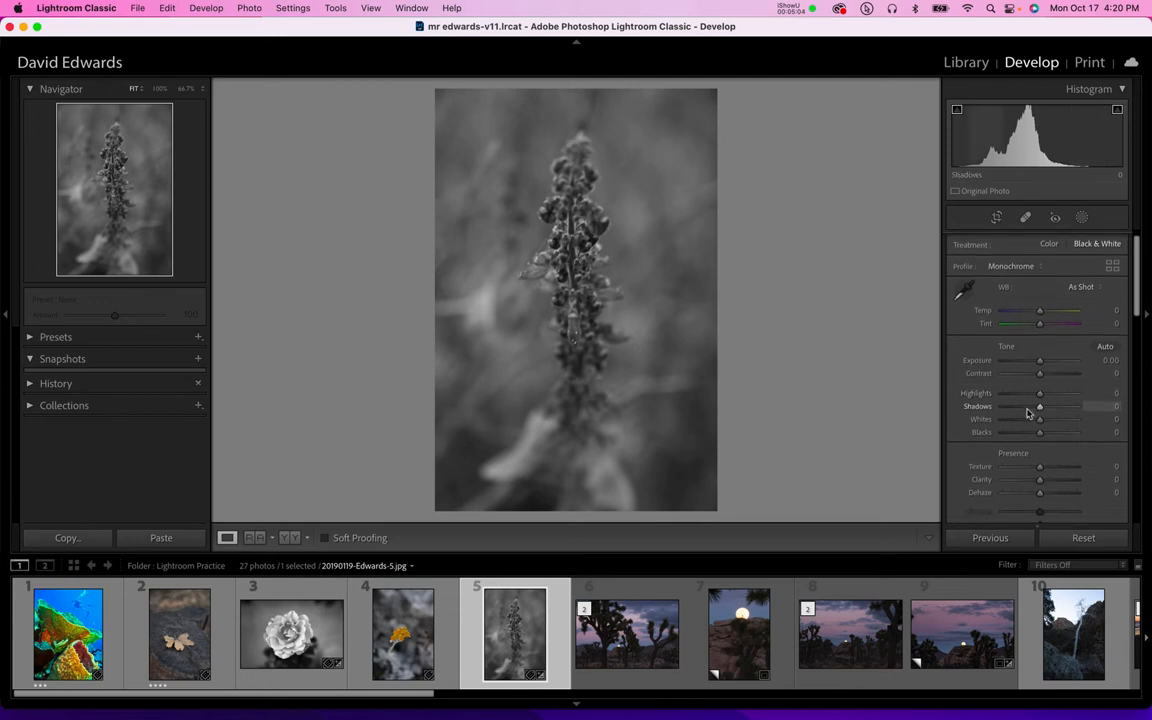
scroll(1027, 413, "down", 15)
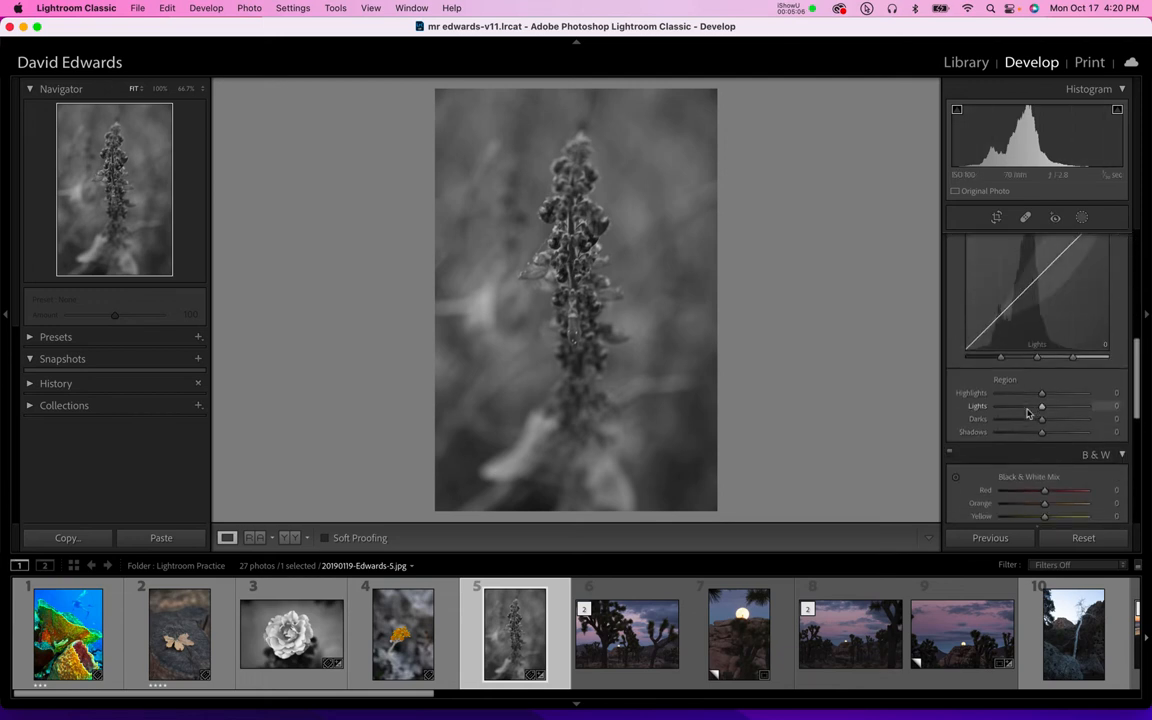
scroll(1050, 470, "up", 8)
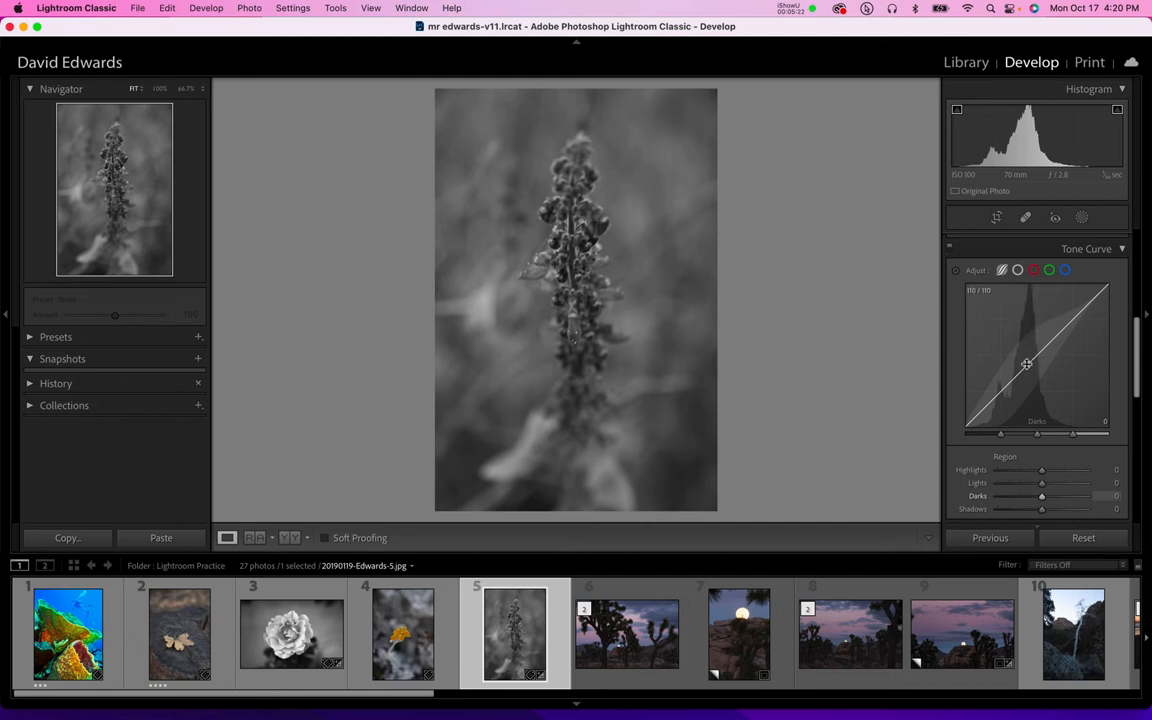
scroll(1026, 367, "up", 10)
scroll(1026, 367, "up", 10)
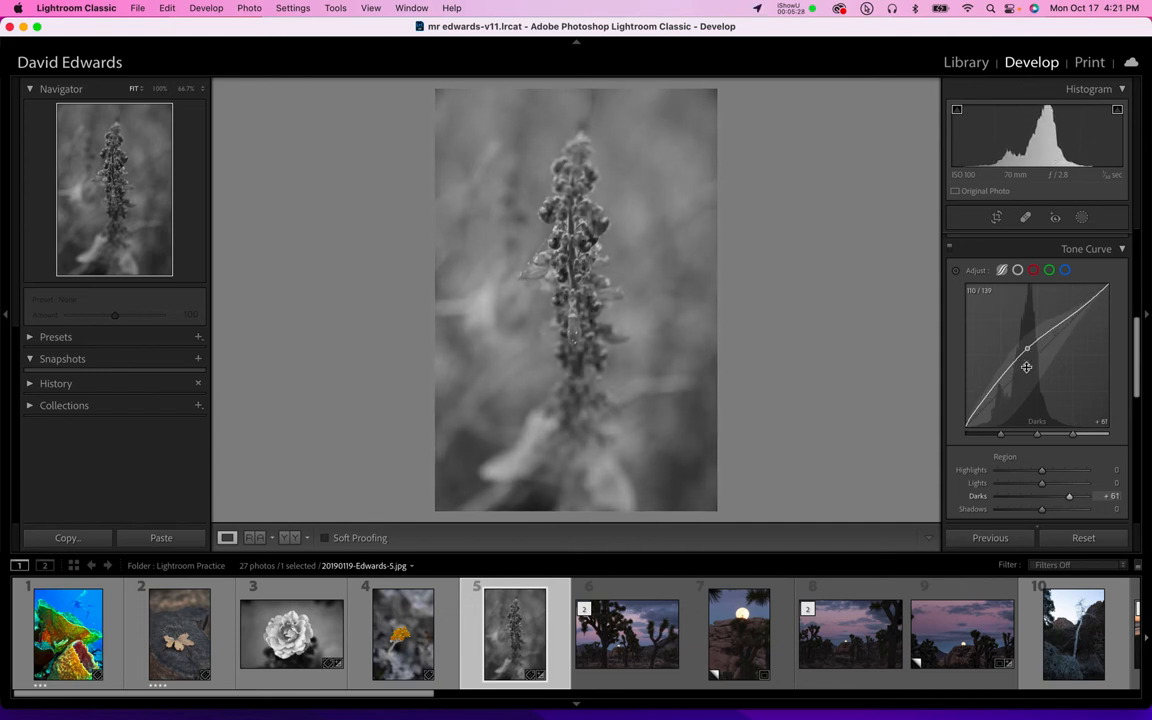
scroll(1026, 367, "up", 10)
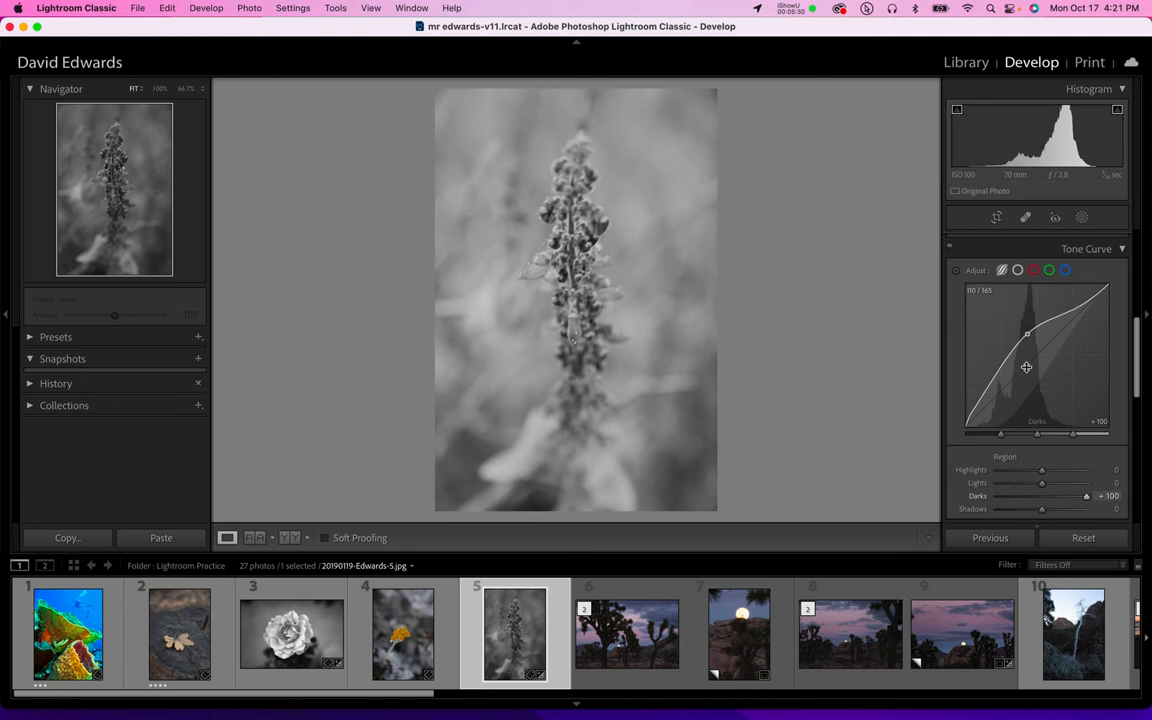
scroll(1026, 367, "down", 7)
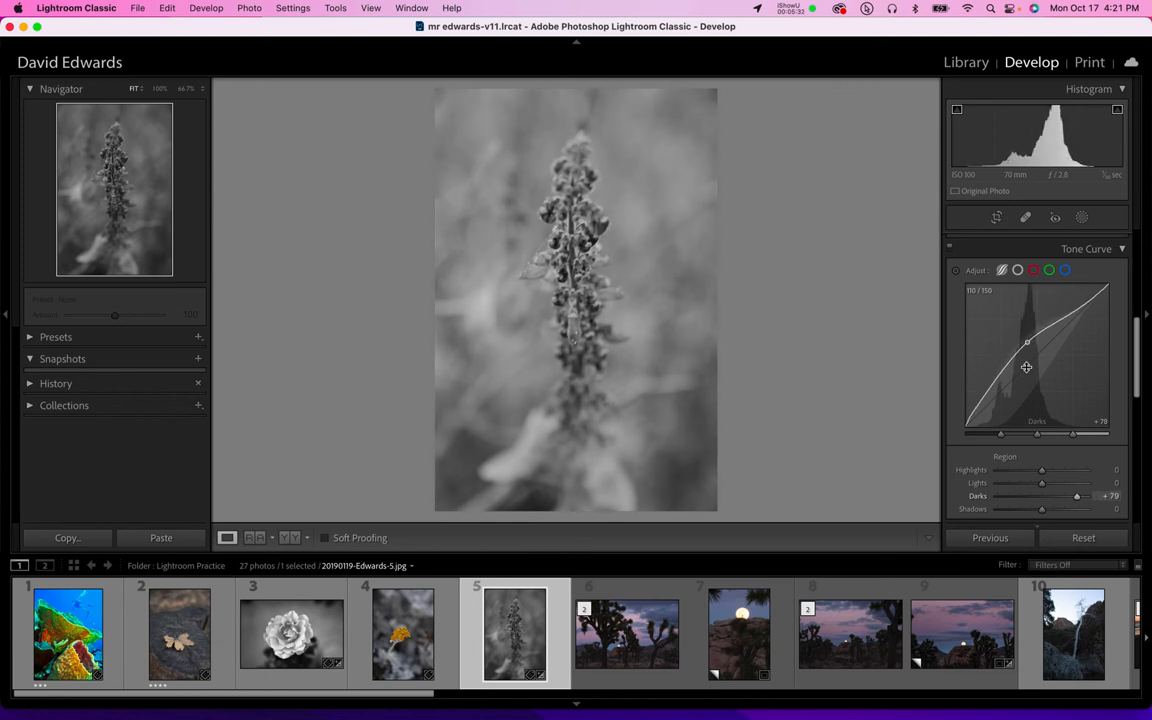
scroll(1026, 367, "down", 20)
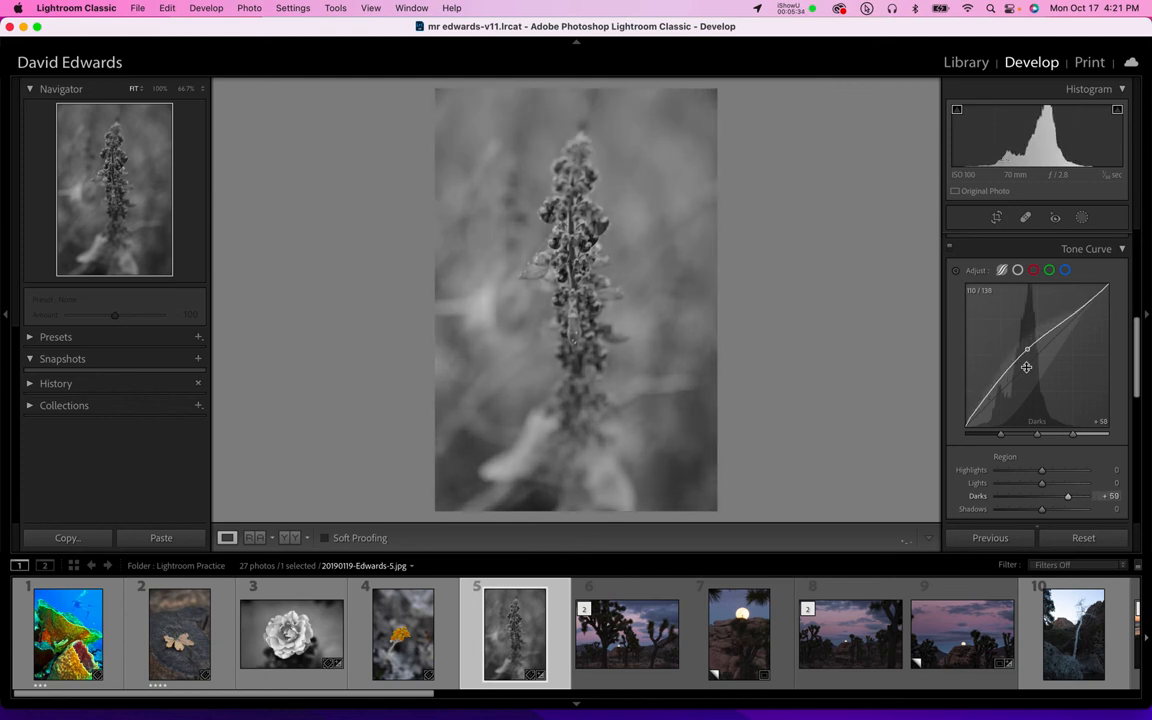
scroll(1026, 367, "down", 7)
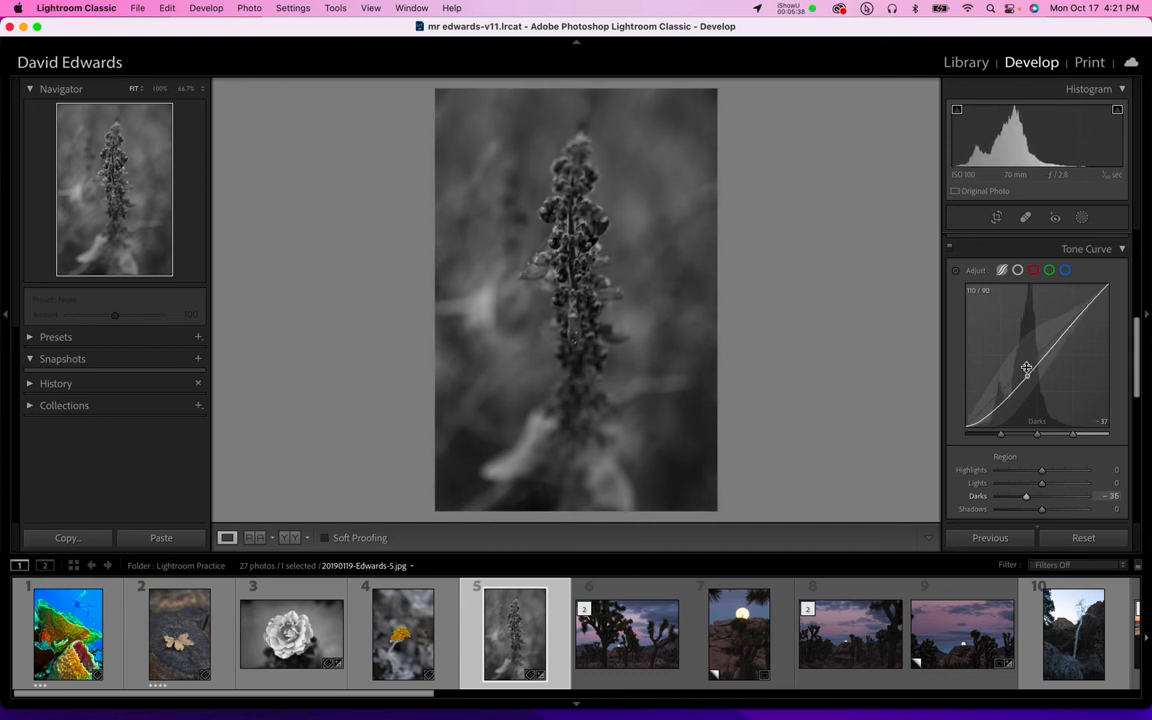
scroll(1026, 367, "up", 4)
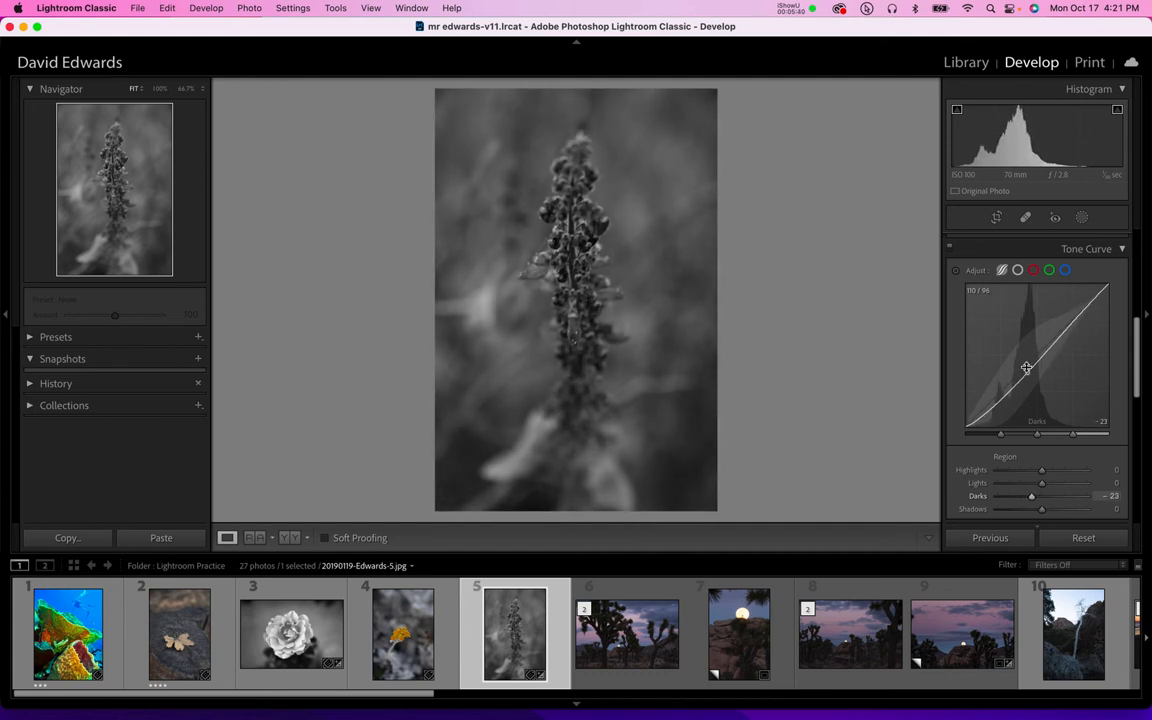
left_click_drag(1026, 367, 1026, 369)
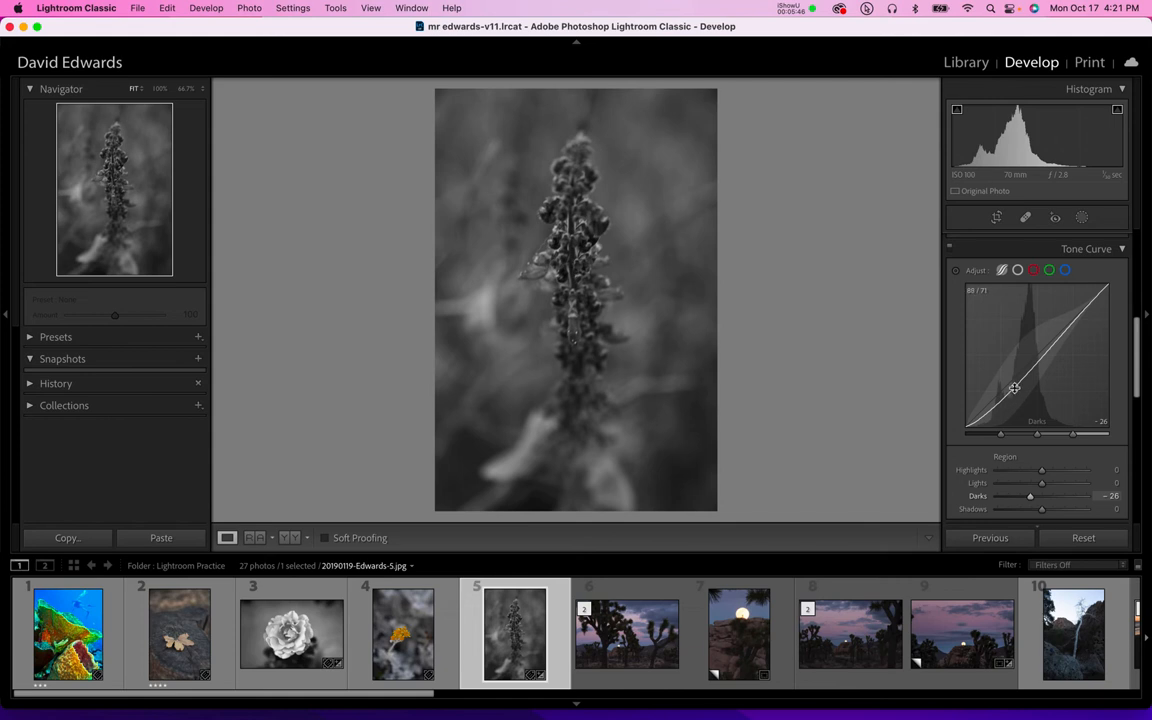
left_click_drag(1014, 389, 1014, 390)
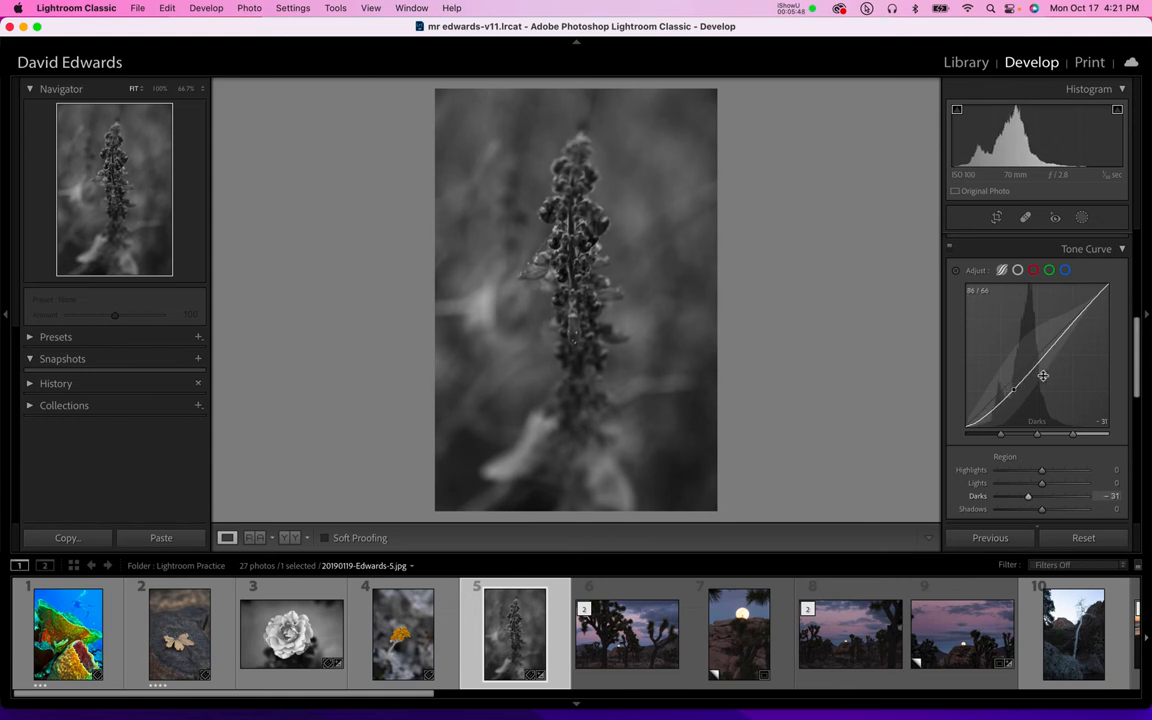
- Set Lights to +81, Shadows to +86 and Highlights to -100 on the purple flower's parametric Tone Curve
mouse_move(1070, 322)
left_mouse_down()
mouse_move(1070, 311)
mouse_move(1070, 323)
left_mouse_up()
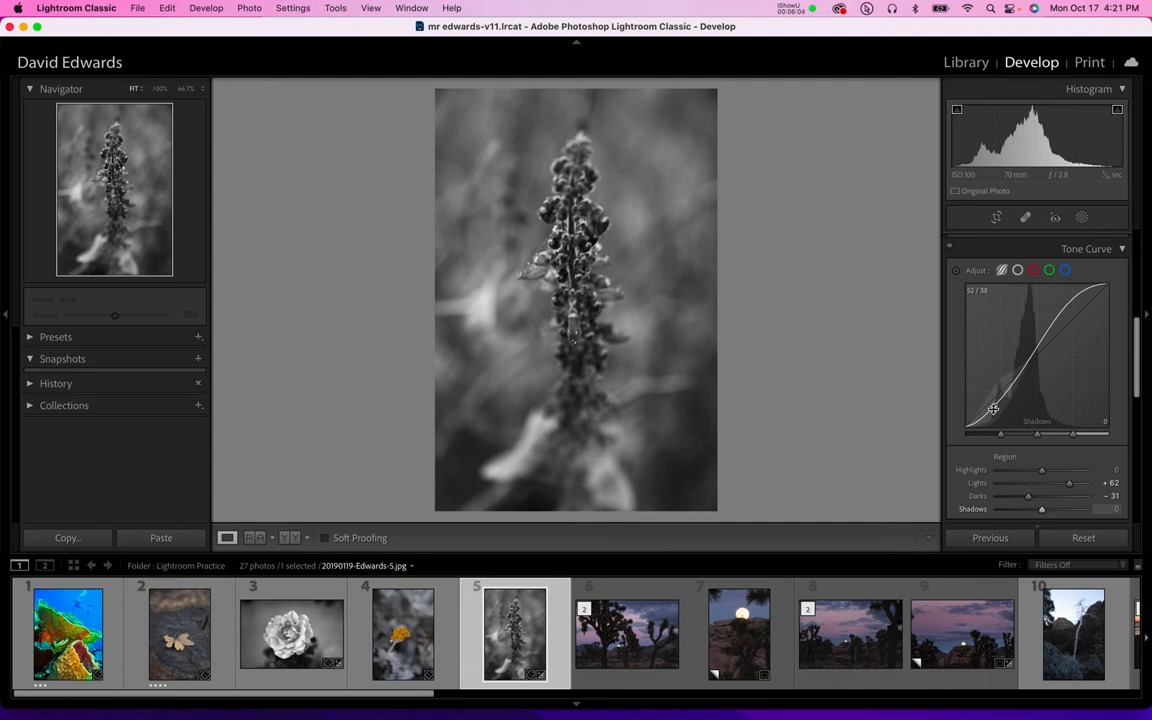
left_click_drag(993, 409, 993, 395)
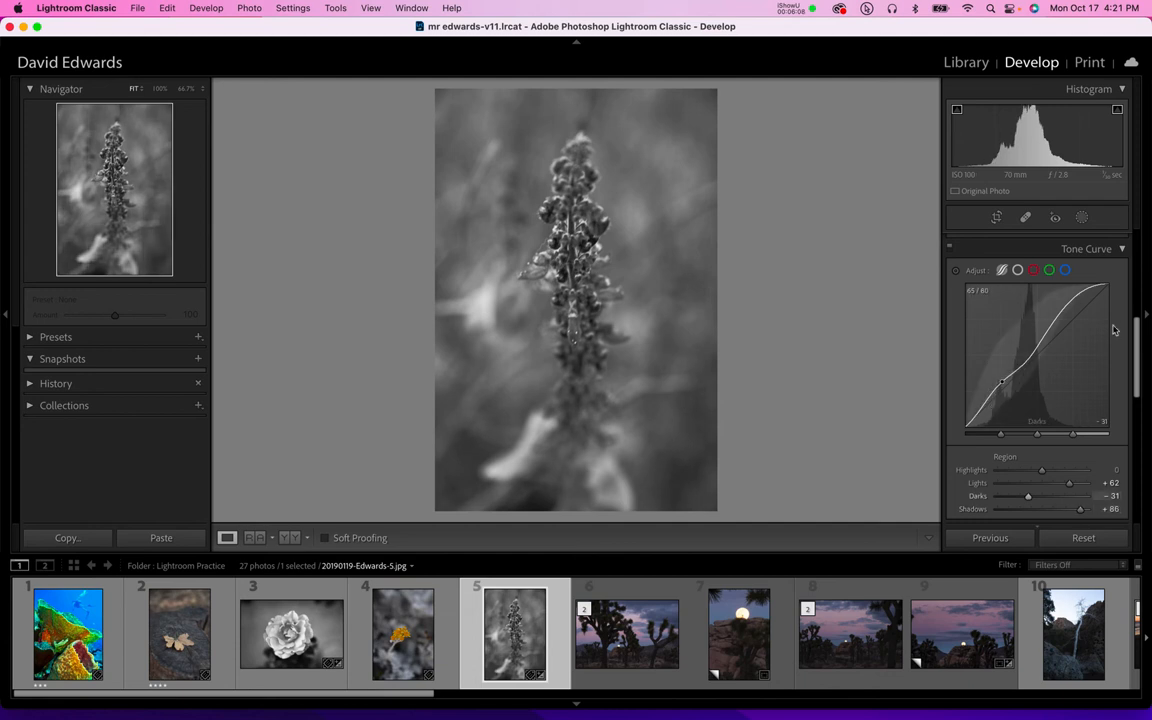
left_click_drag(1072, 295, 1074, 294)
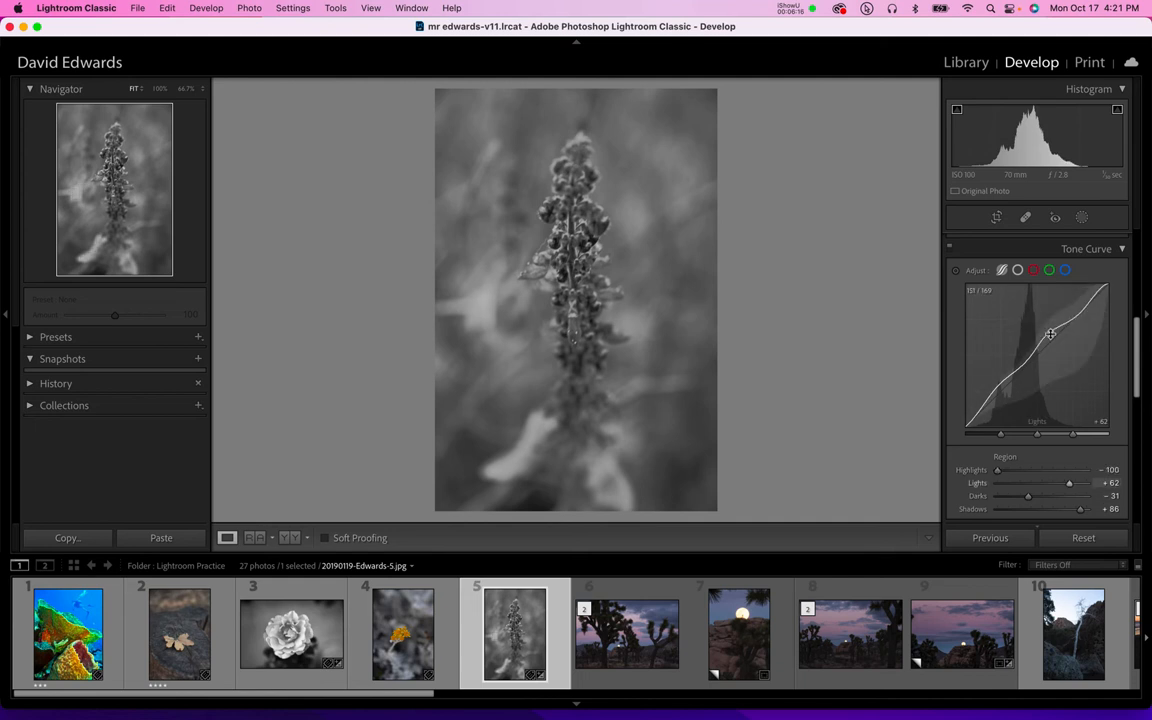
left_click_drag(1050, 334, 1046, 332)
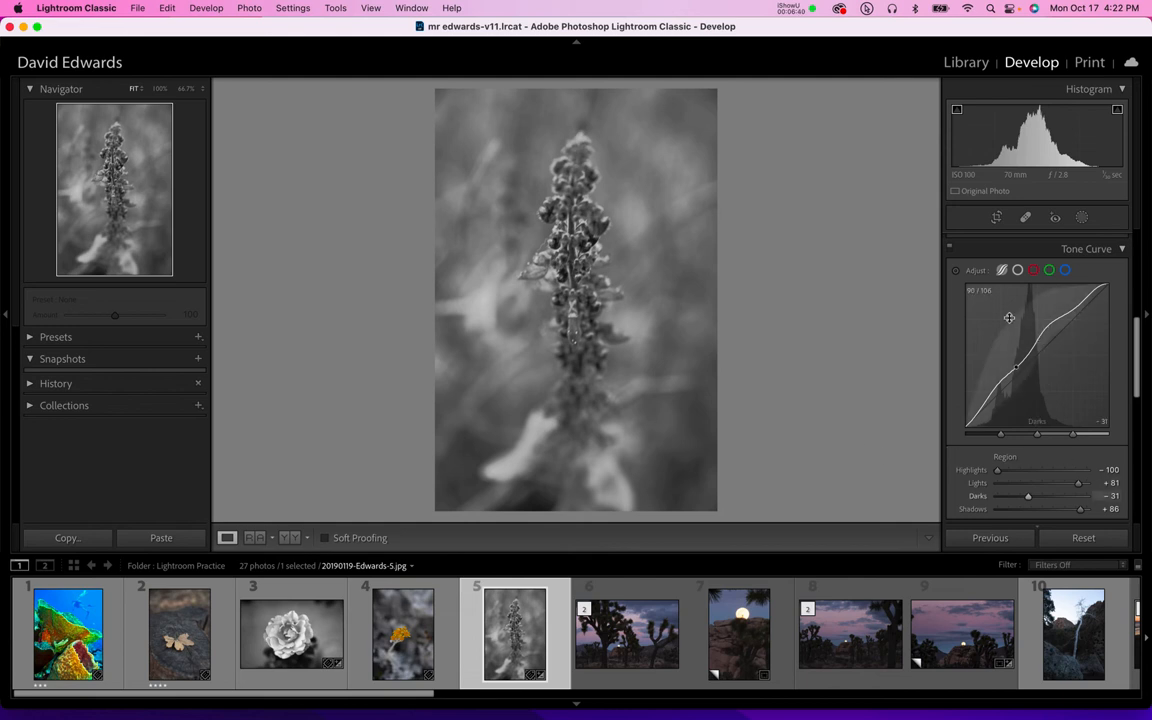
- Lower the midtones of the Red curve to input 119, output 108, and of the Green curve to input 130, output 122
left_click(1034, 270)
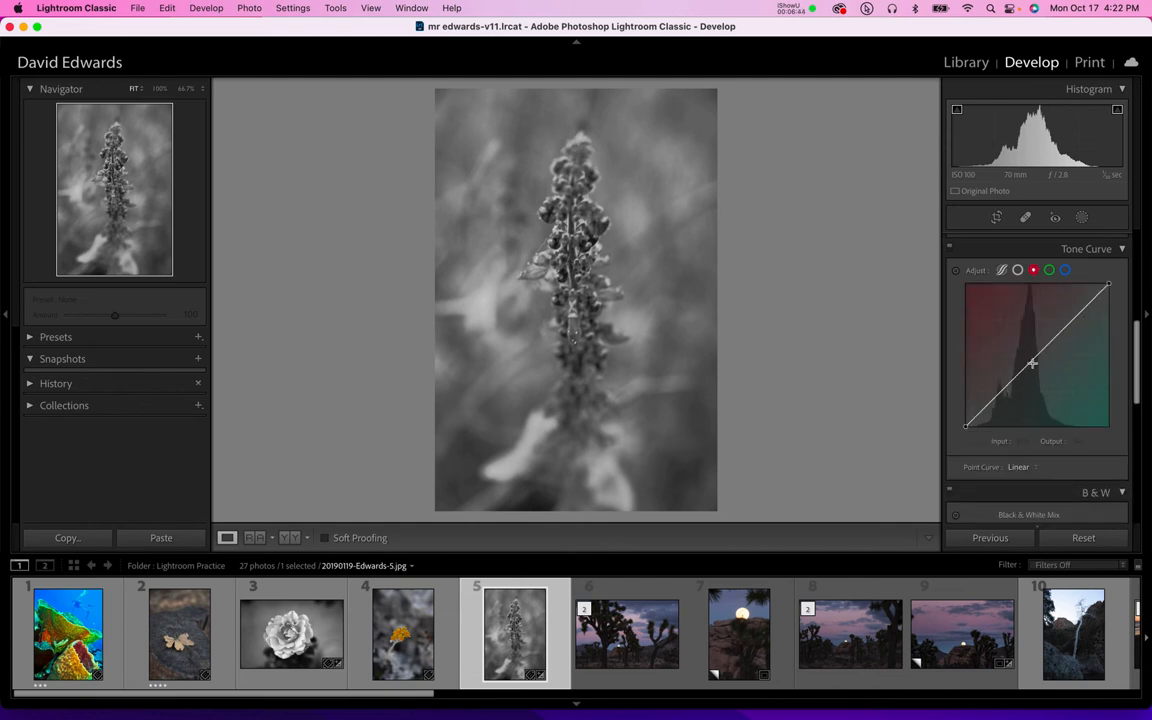
mouse_move(1032, 363)
left_mouse_down()
mouse_move(1029, 350)
mouse_move(1033, 370)
left_mouse_up()
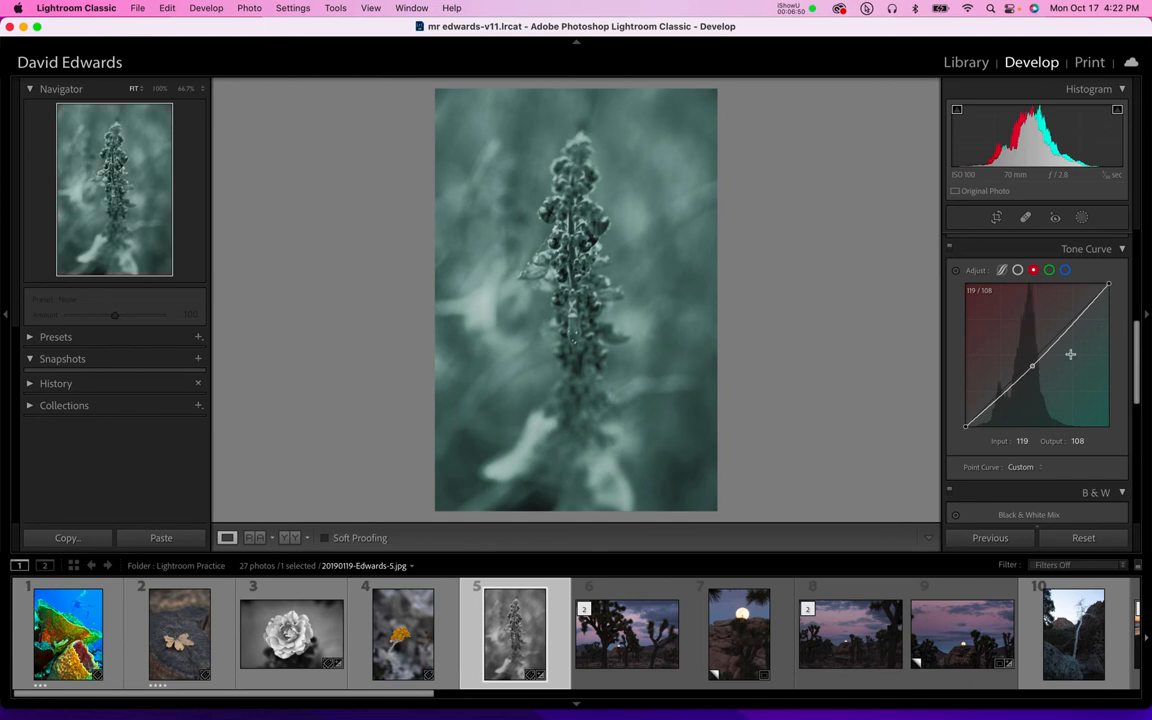
left_click(1049, 271)
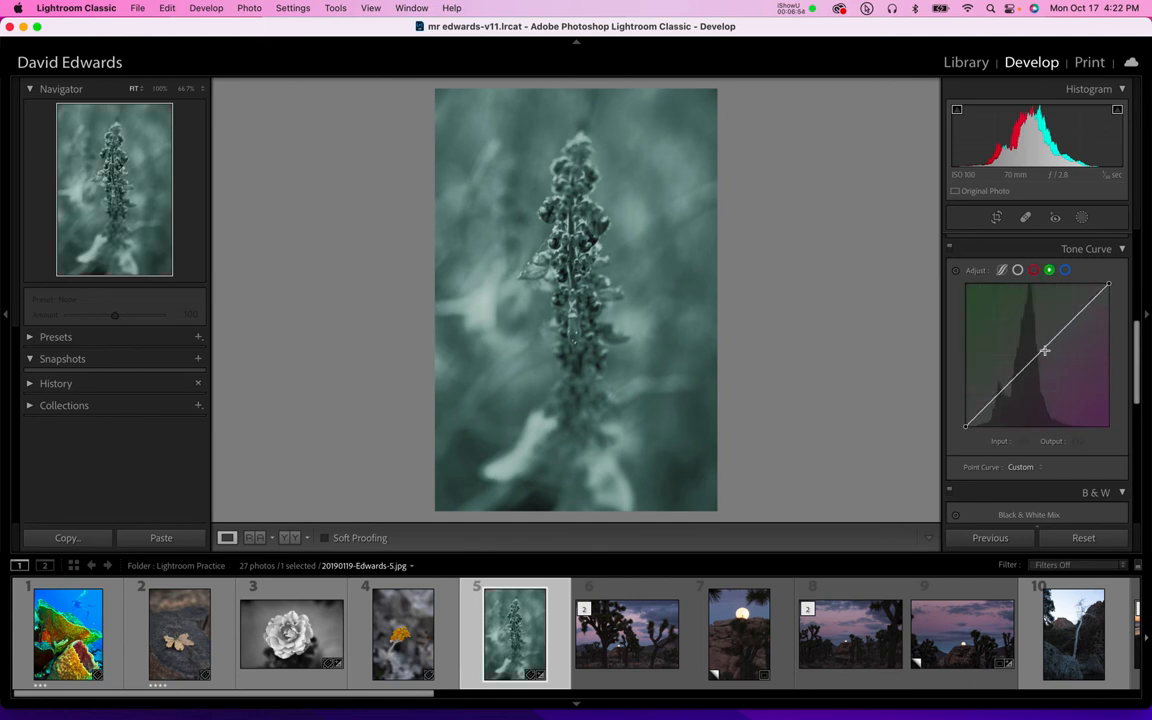
left_click_drag(1040, 352, 1040, 363)
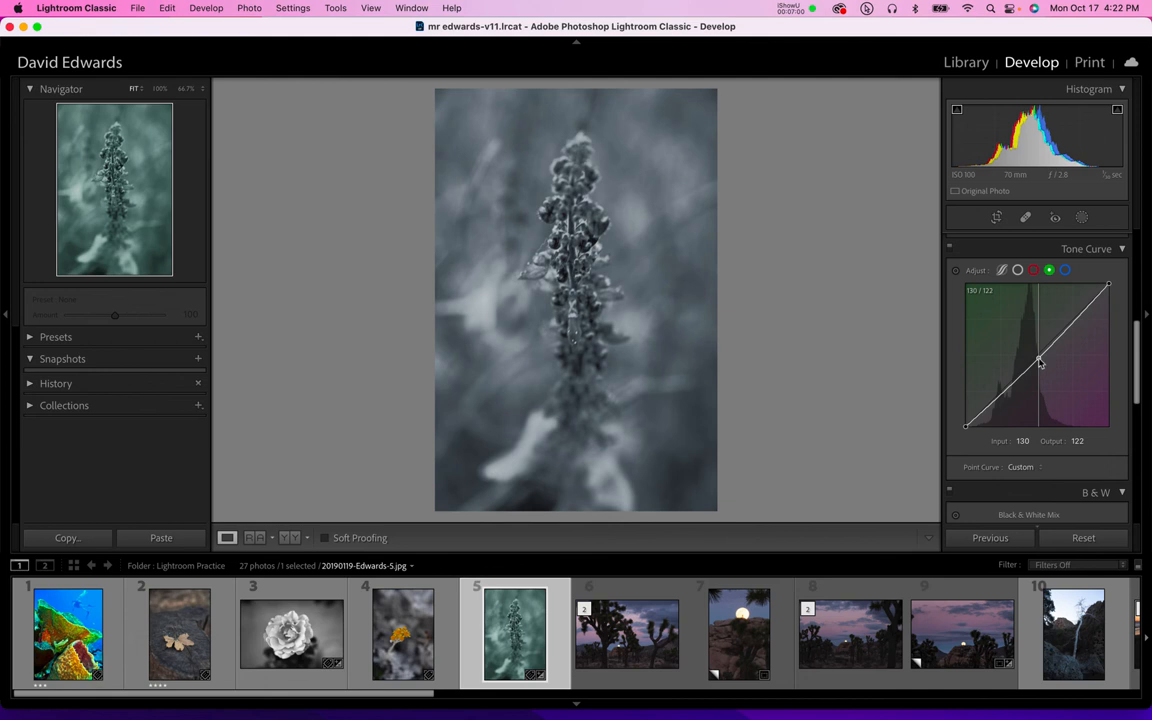
- Lower the midtones of the Blue curve to input 130, output 107, and review the Green, Red and overall point curves
left_click(1066, 270)
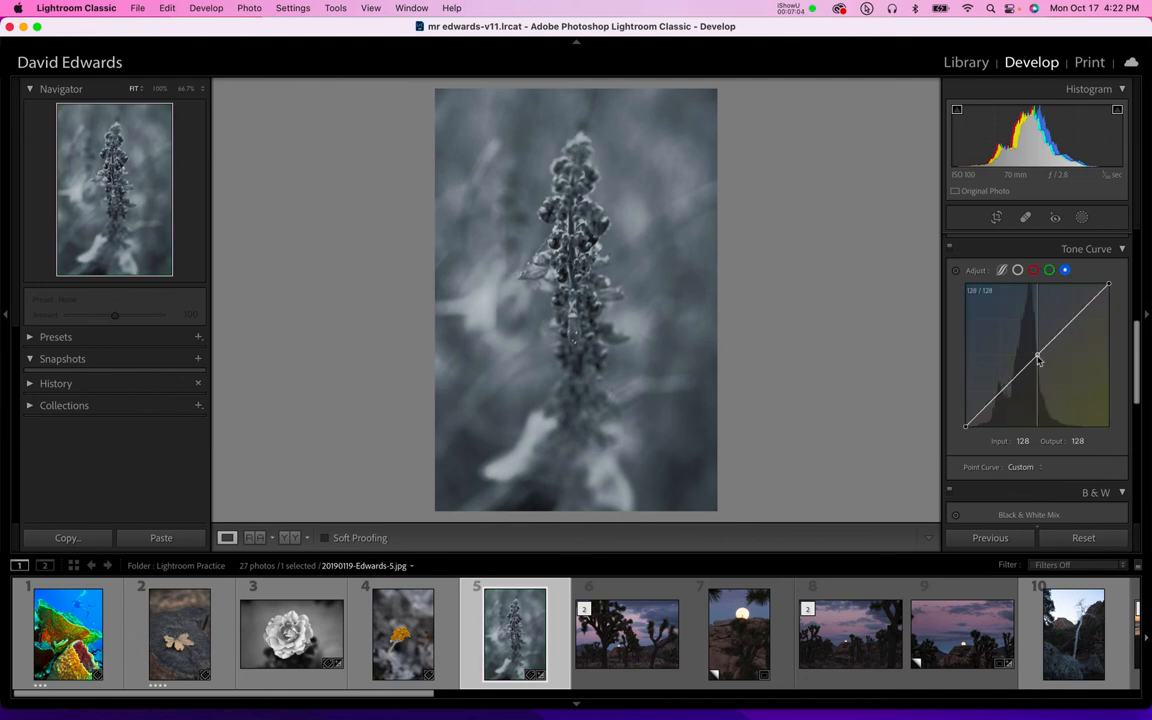
mouse_move(1036, 355)
left_mouse_down()
mouse_move(1044, 369)
mouse_move(1019, 335)
mouse_move(1040, 371)
left_mouse_up()
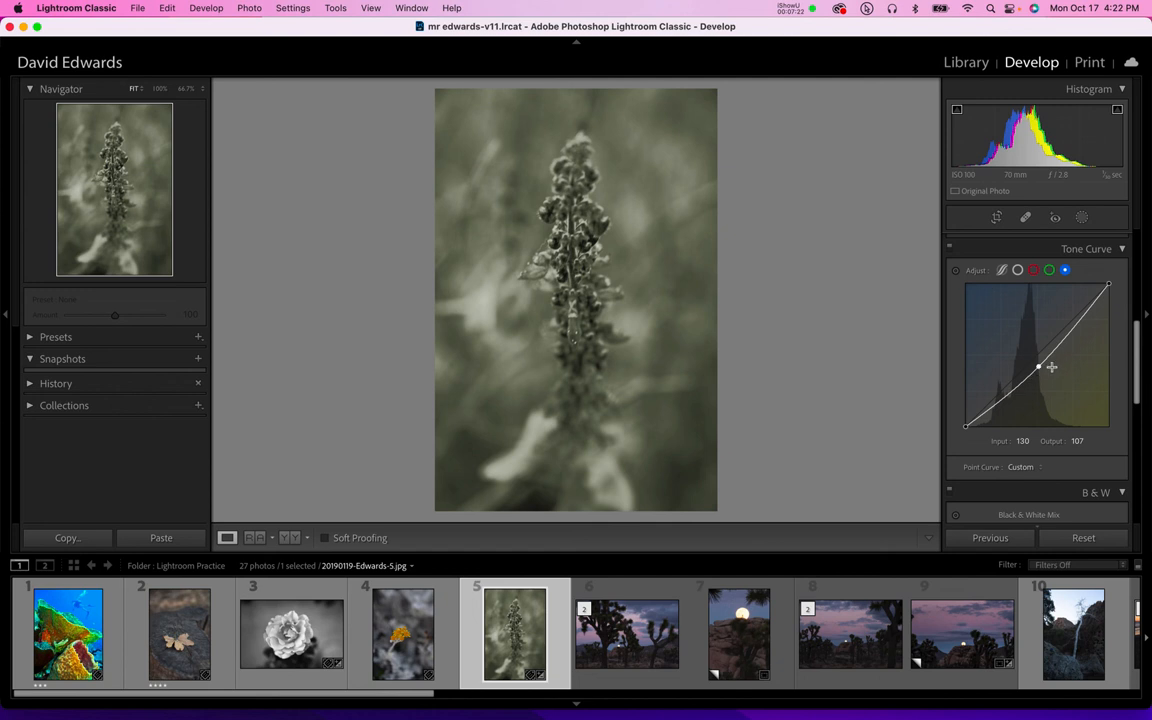
left_click(1049, 271)
left_click(1033, 270)
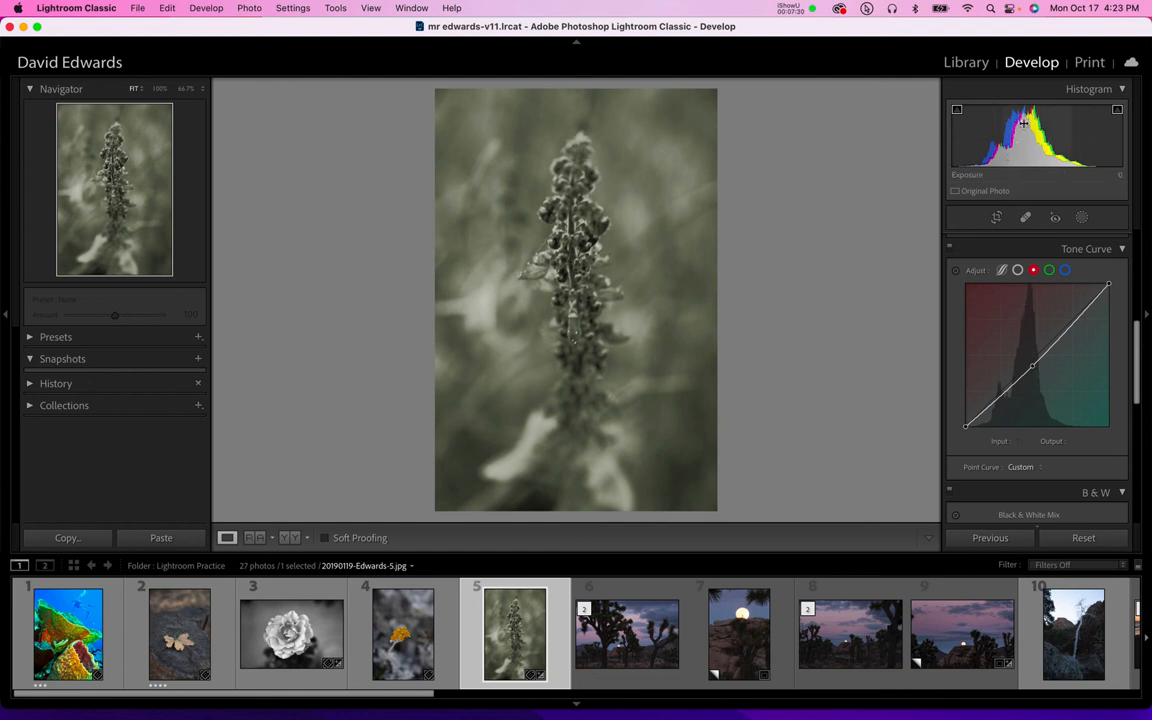
left_click(1017, 271)
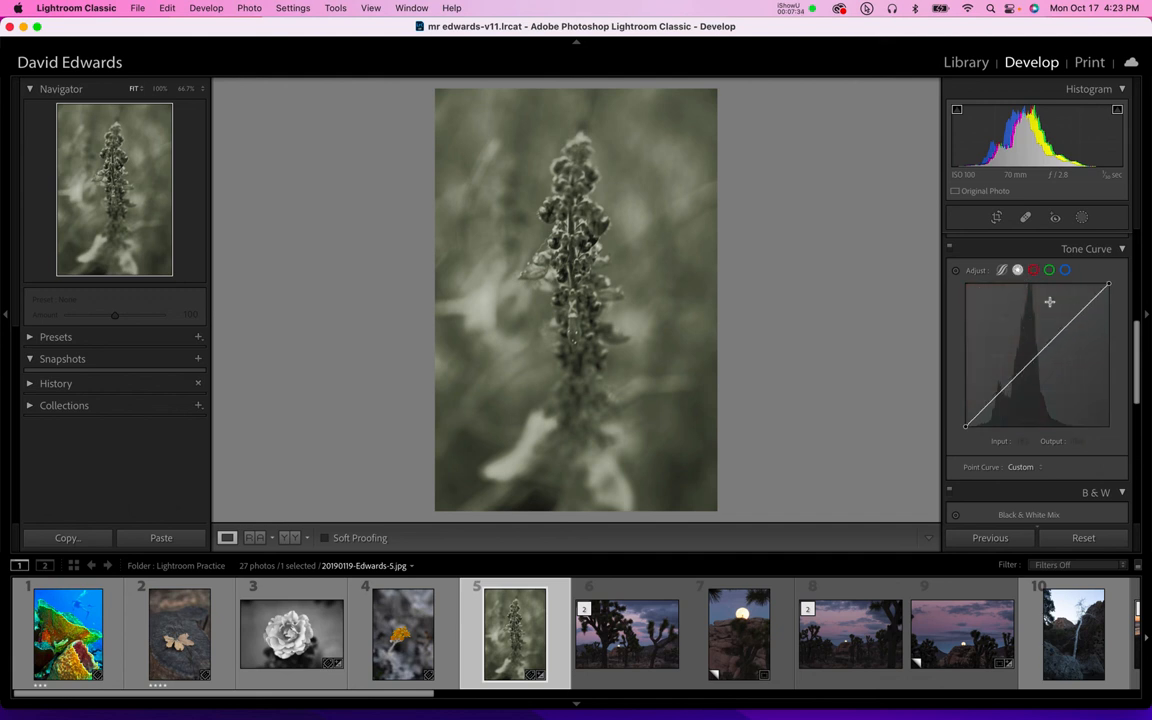
- Return to the parametric Tone Curve and set Highlights to -51, Darks to -51 and Shadows to +30
left_click(1003, 271)
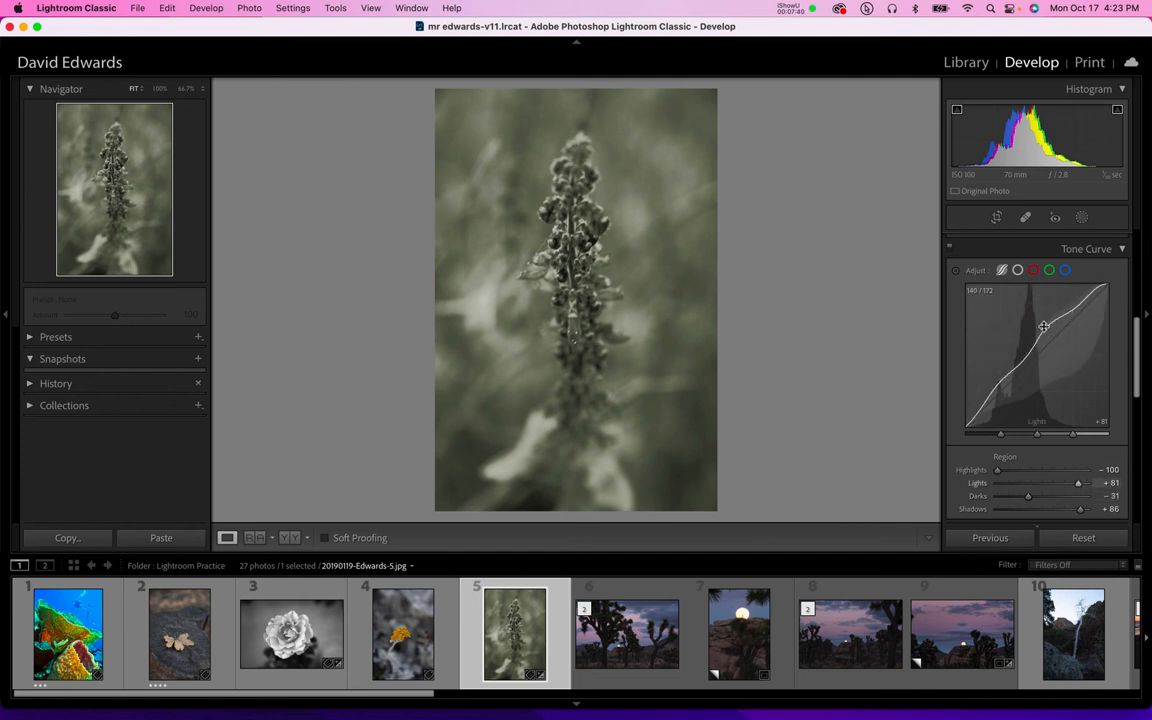
key("Up")
key("Up")
key("Up")
key("Up")
key("Up")
key("Up")
key("Up")
key("Up")
key("Up")
key("Up")
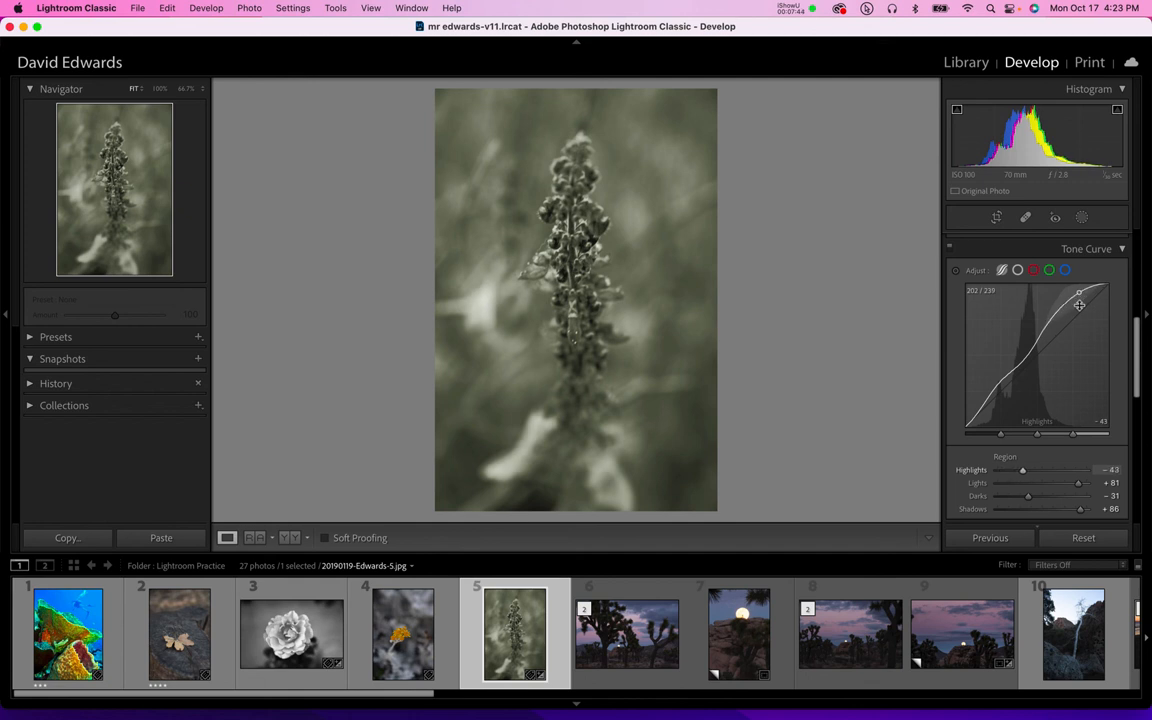
left_click_drag(1079, 305, 1079, 307)
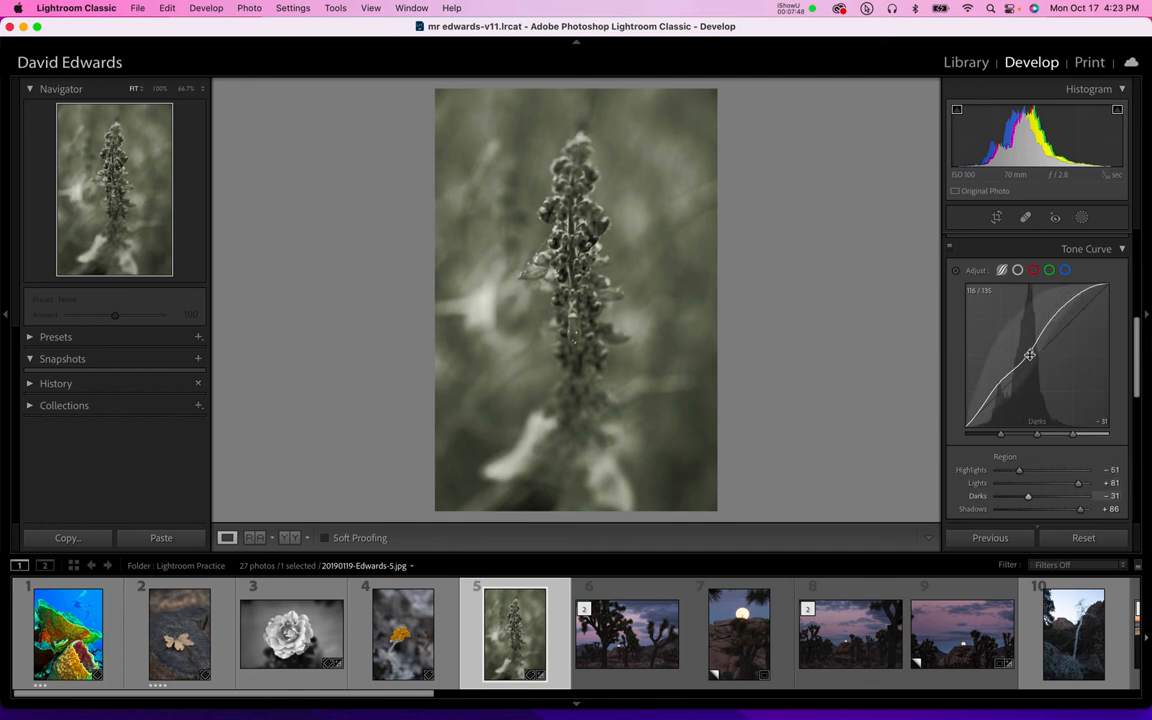
left_click_drag(1029, 355, 1028, 359)
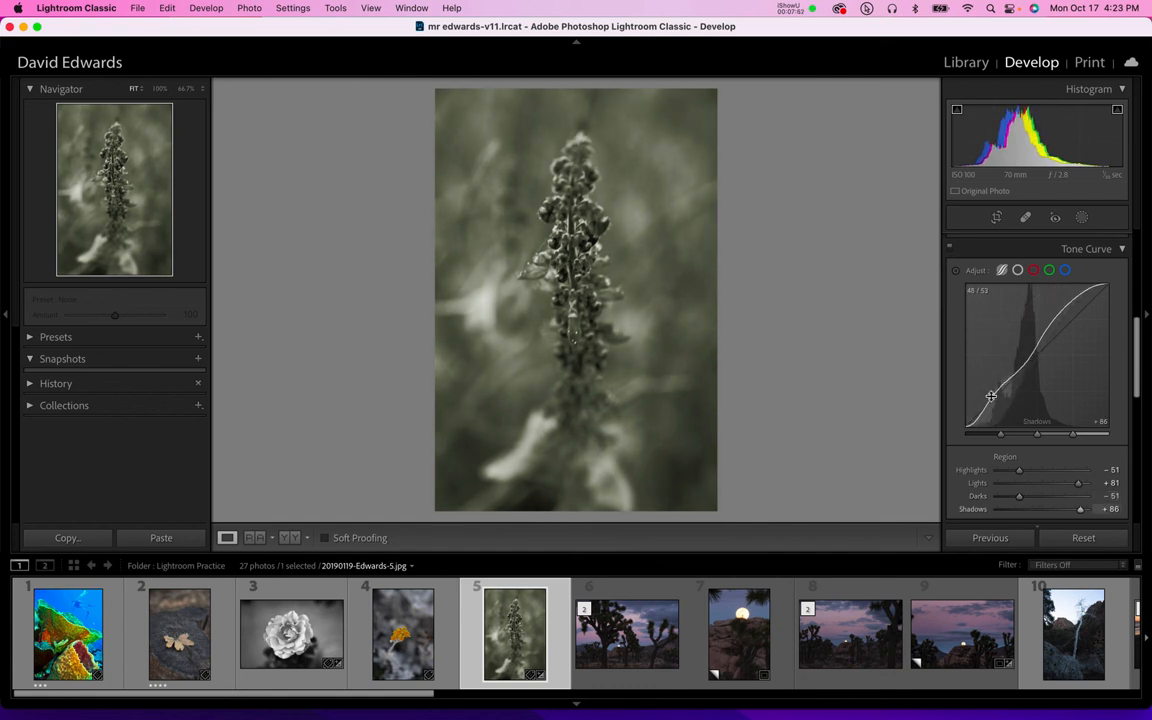
left_click_drag(990, 396, 991, 397)
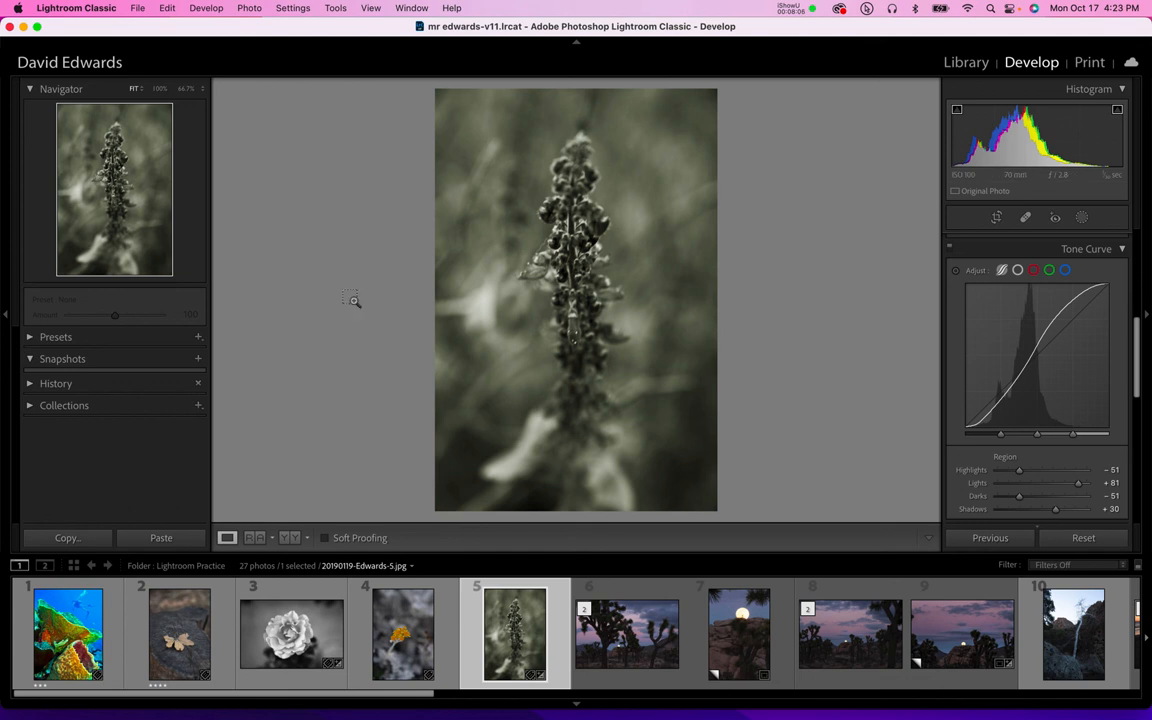
- Export the purple flower photo to the hard drive, renamed with the photographer's surname followed by "curves" as custom text
key("super+shift+e")
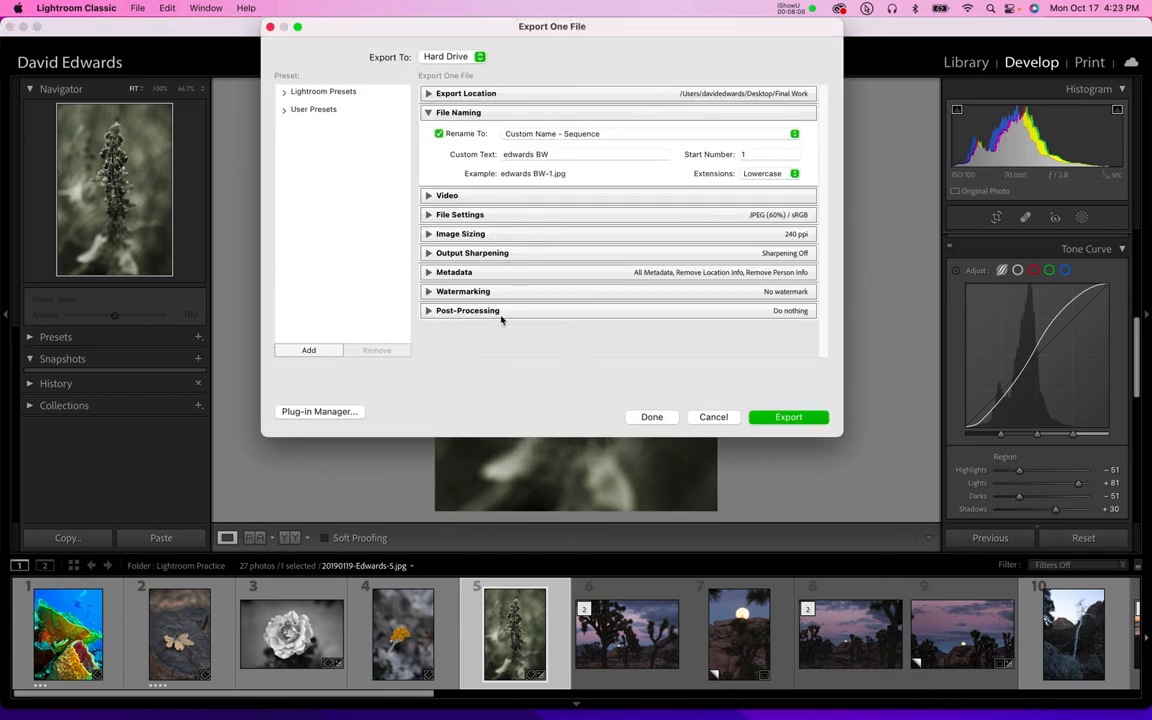
left_click(553, 155)
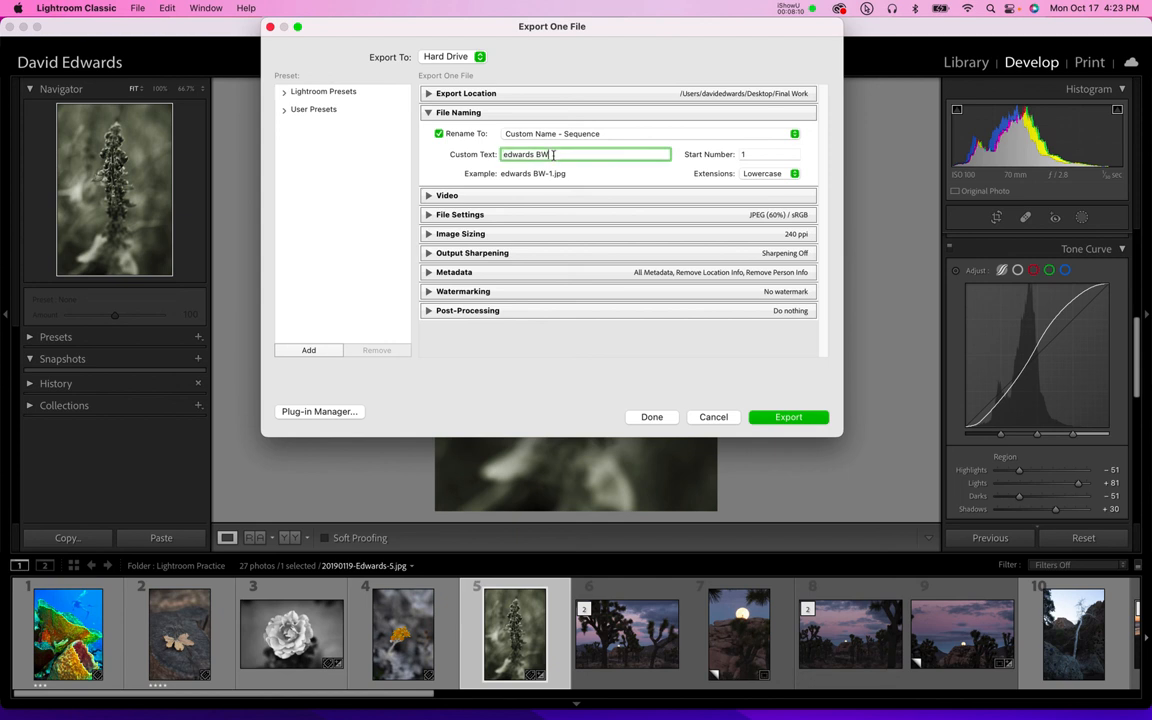
key("BackSpace")
key("BackSpace")
type("curves")
left_click(790, 417)
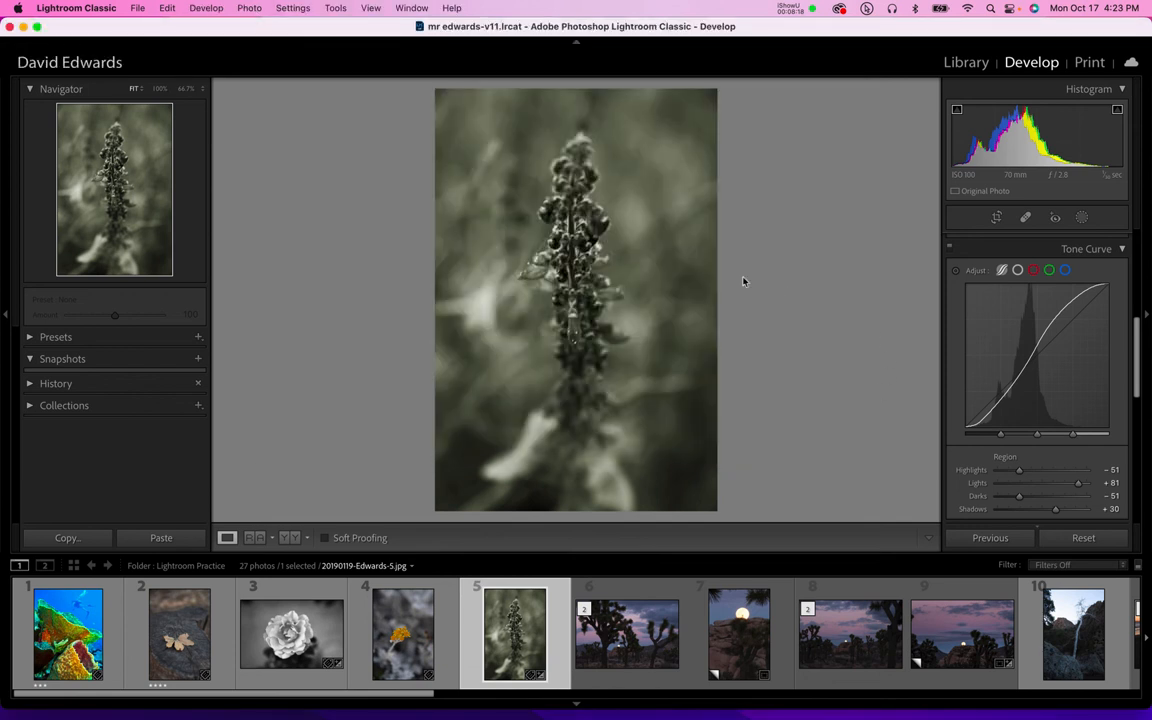
left_click(838, 8)
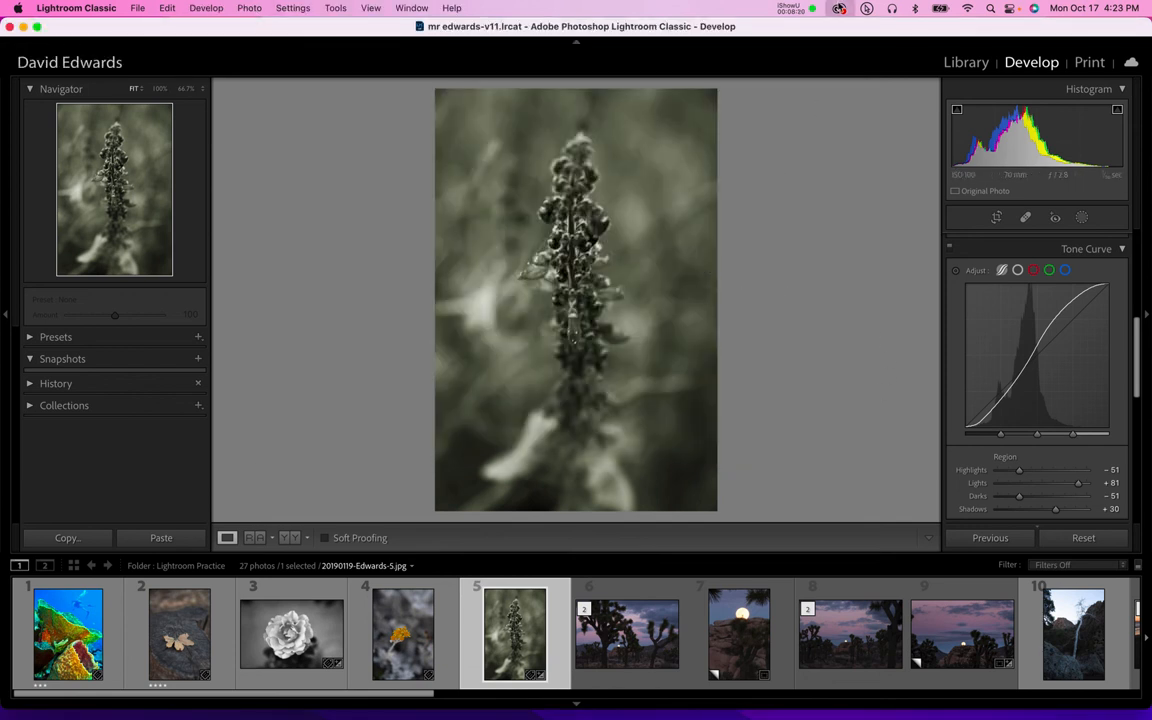